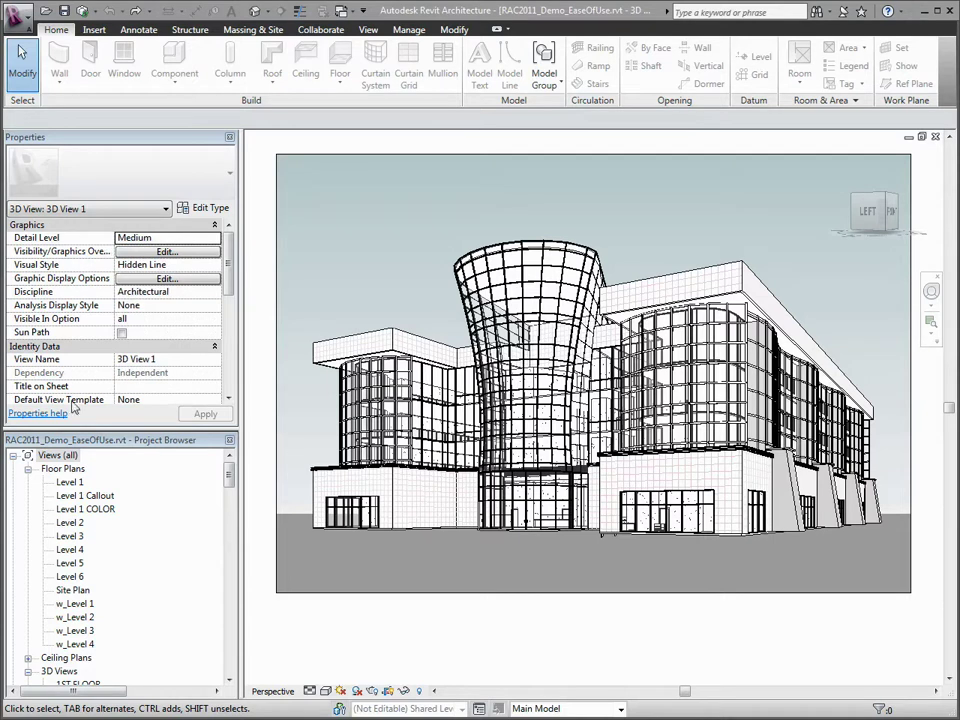
Step: Open the Level 1 floor plan from the Project Browser and zoom in
click(71, 484)
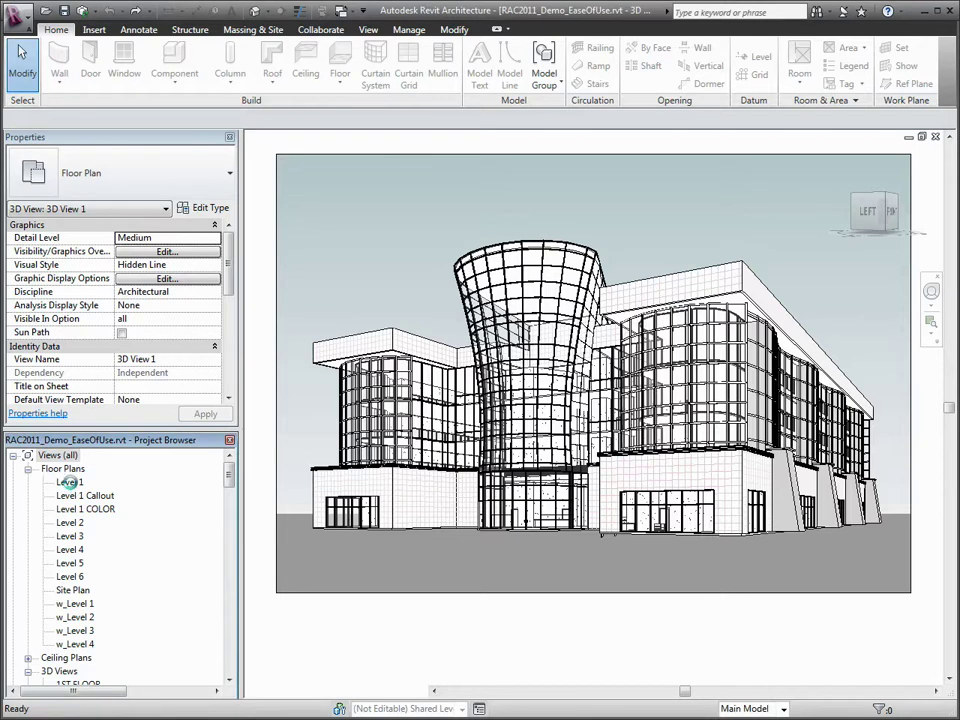
double_click(71, 484)
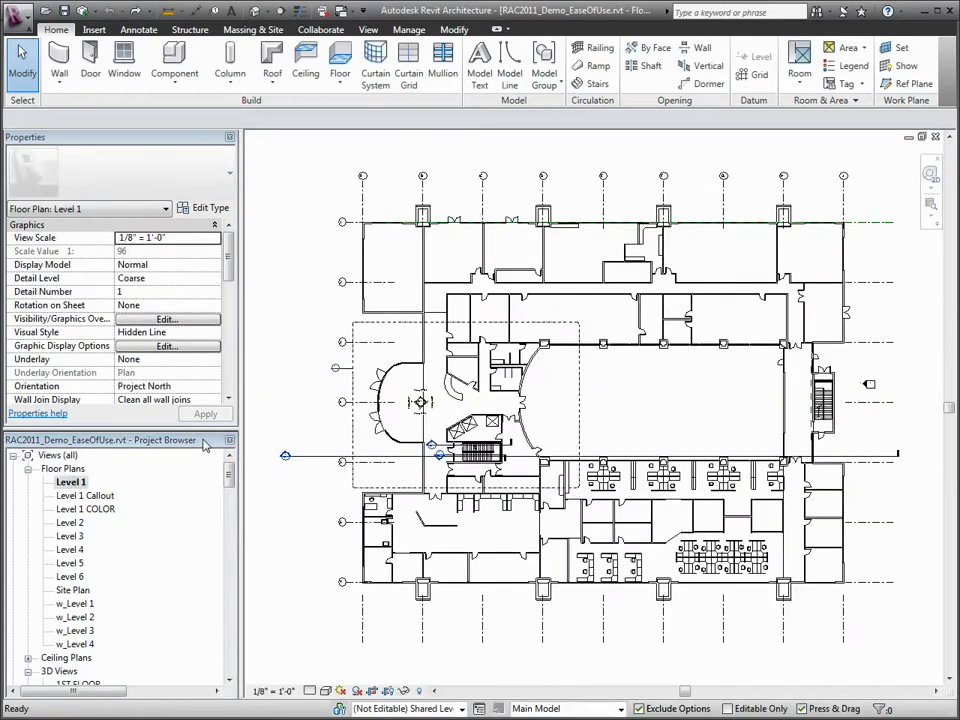
scroll(538, 380, up, 5)
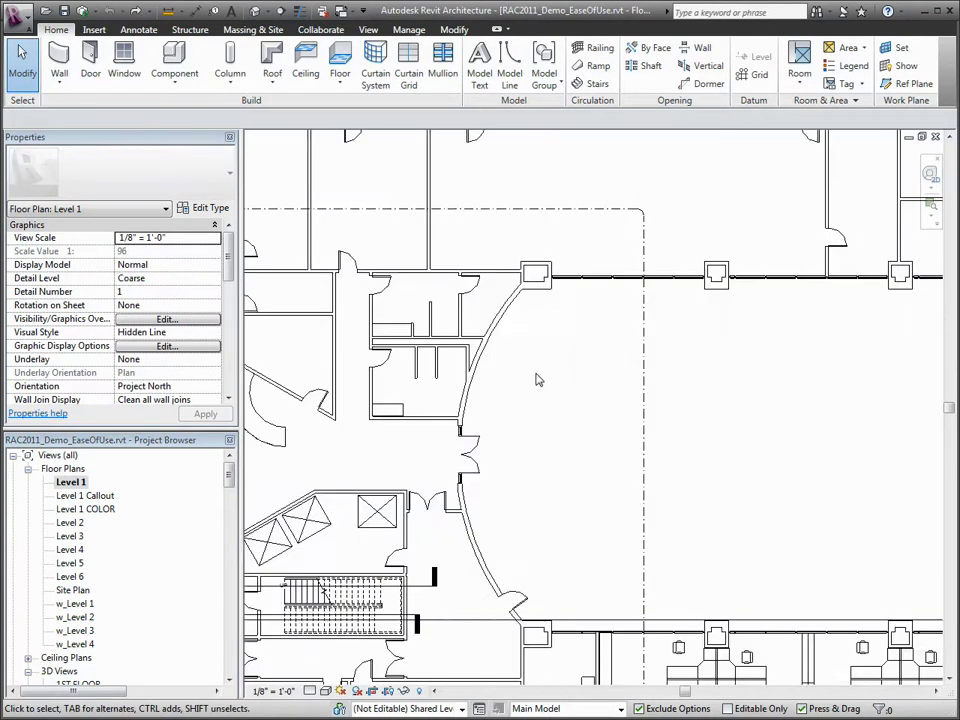
Step: Select the curved exterior wall and switch Properties to show the Level 1 view
click(493, 337)
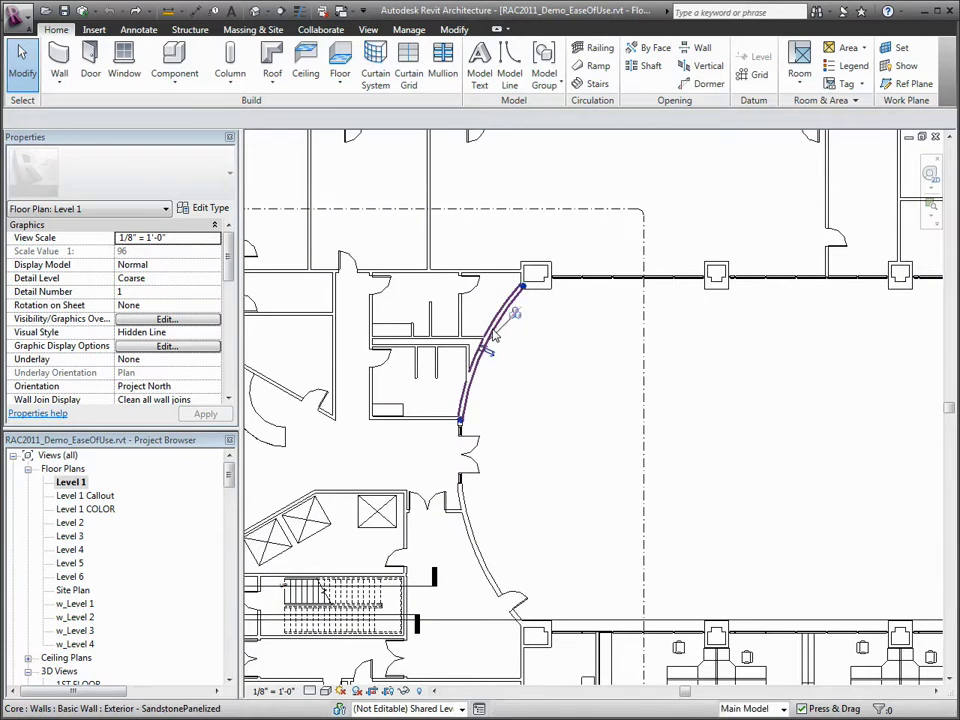
click(136, 214)
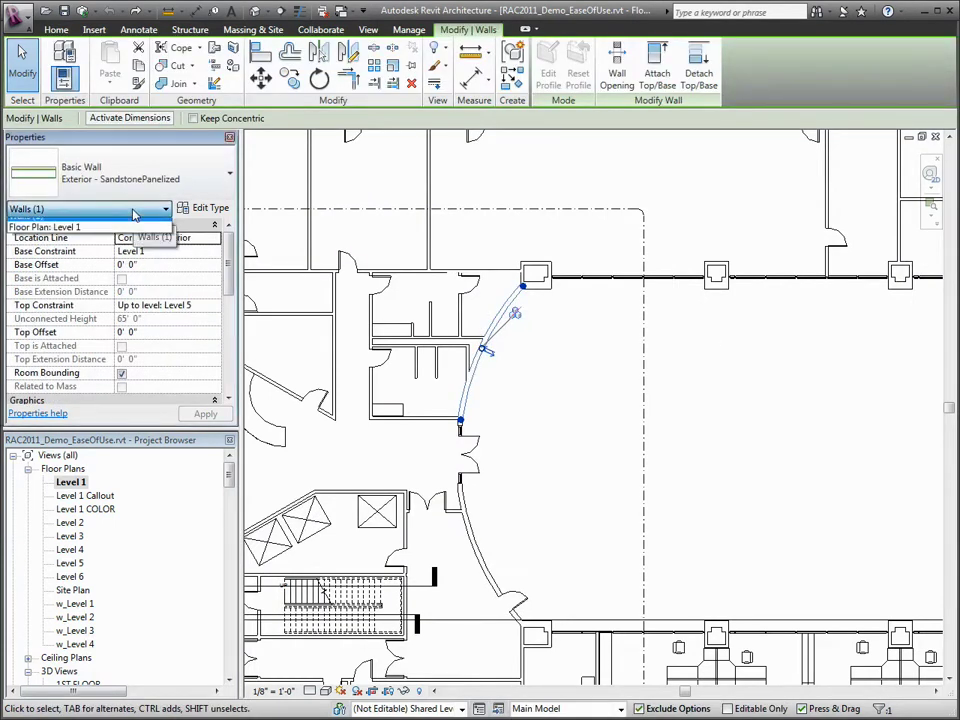
click(128, 234)
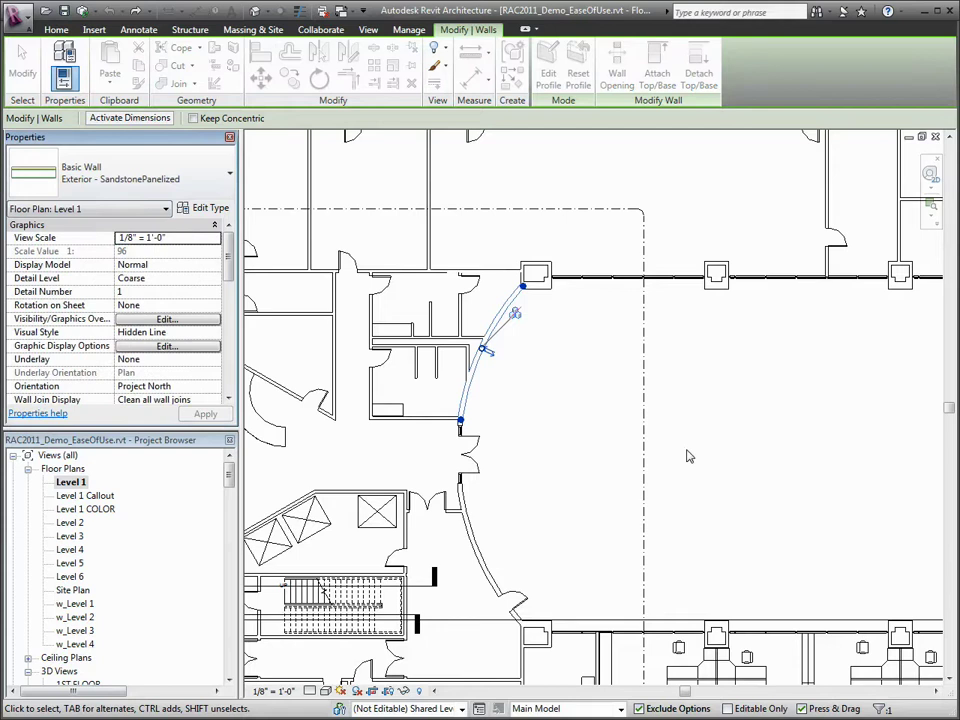
Step: Crossing-select the 81 elements around the entrance, review their categories, then clear the selection
drag(771, 500, 368, 243)
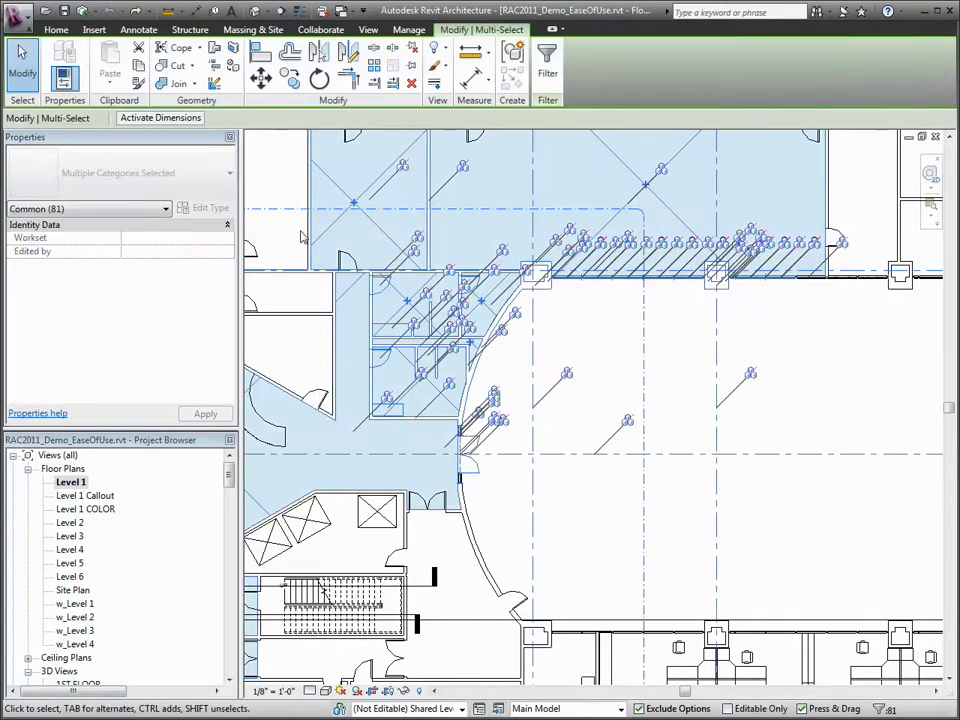
click(143, 210)
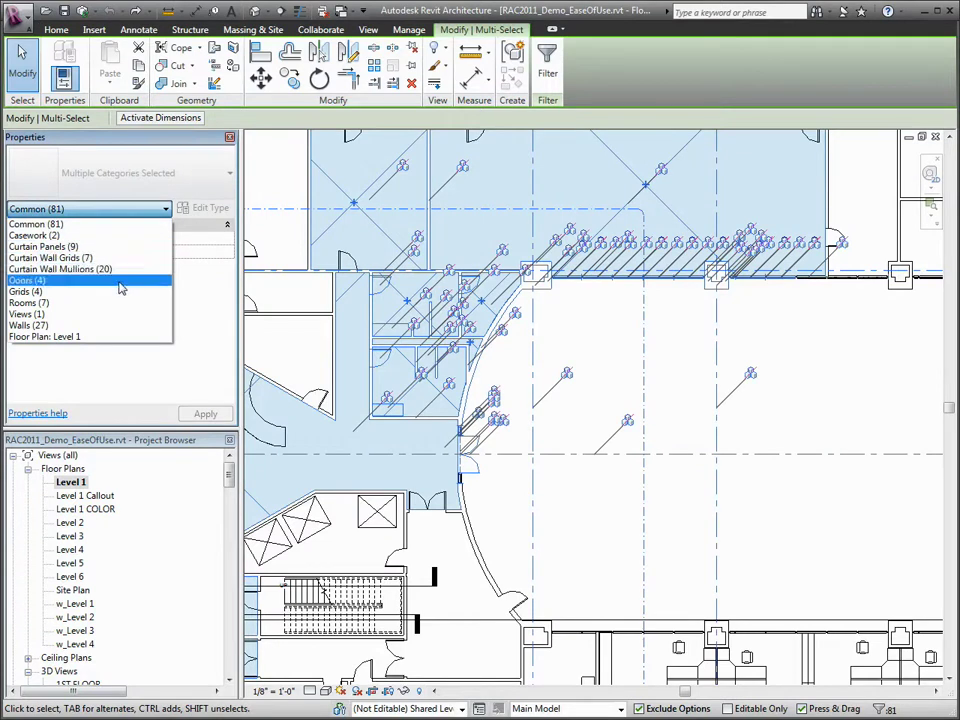
click(35, 224)
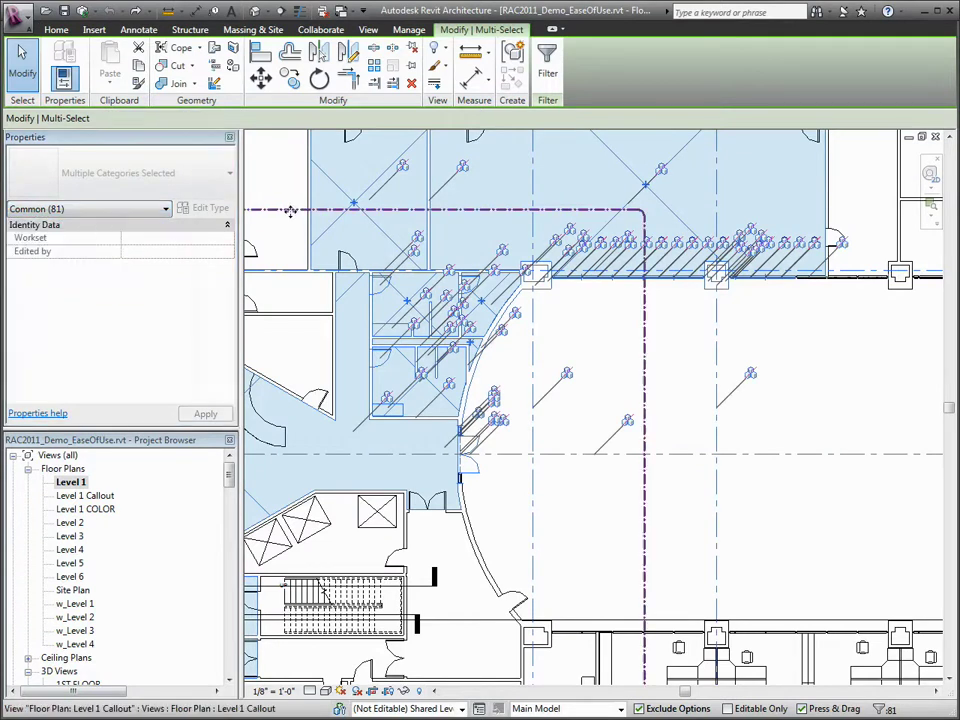
key(Escape)
click(310, 250)
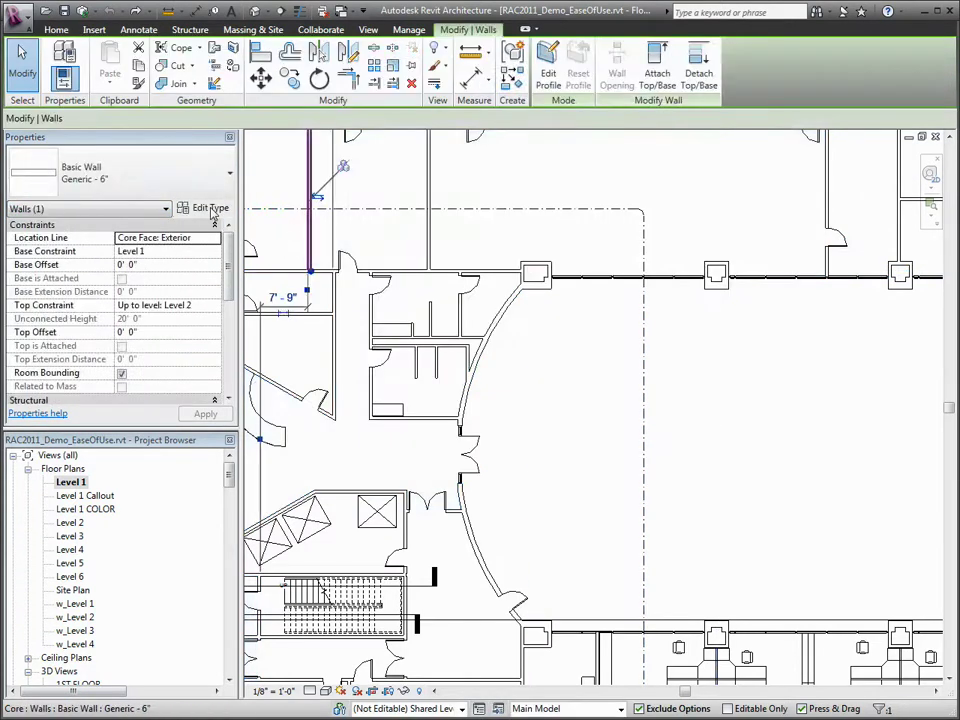
click(209, 208)
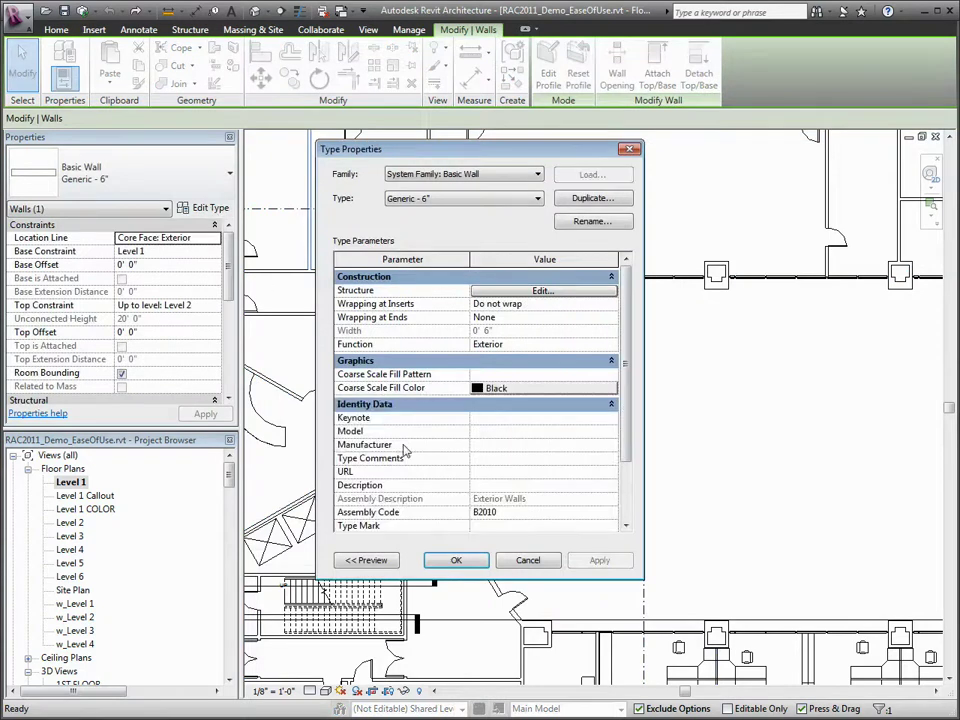
click(527, 561)
mouse_move(160, 140)
mouse_down()
mouse_move(330, 165)
mouse_move(593, 243)
mouse_up()
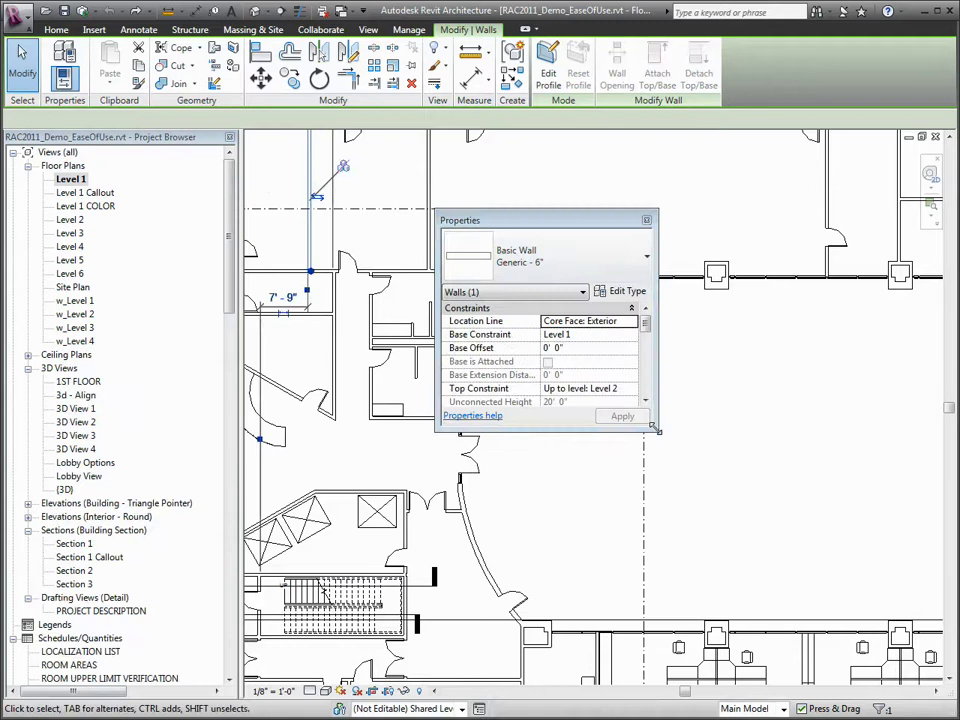
drag(657, 431, 752, 610)
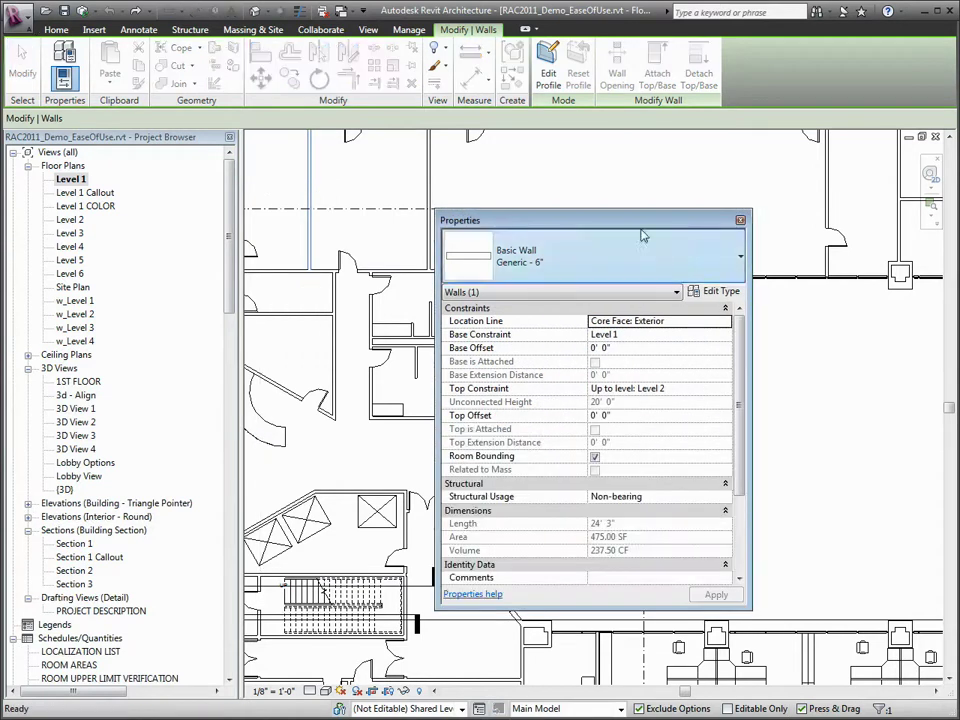
drag(632, 222, 193, 138)
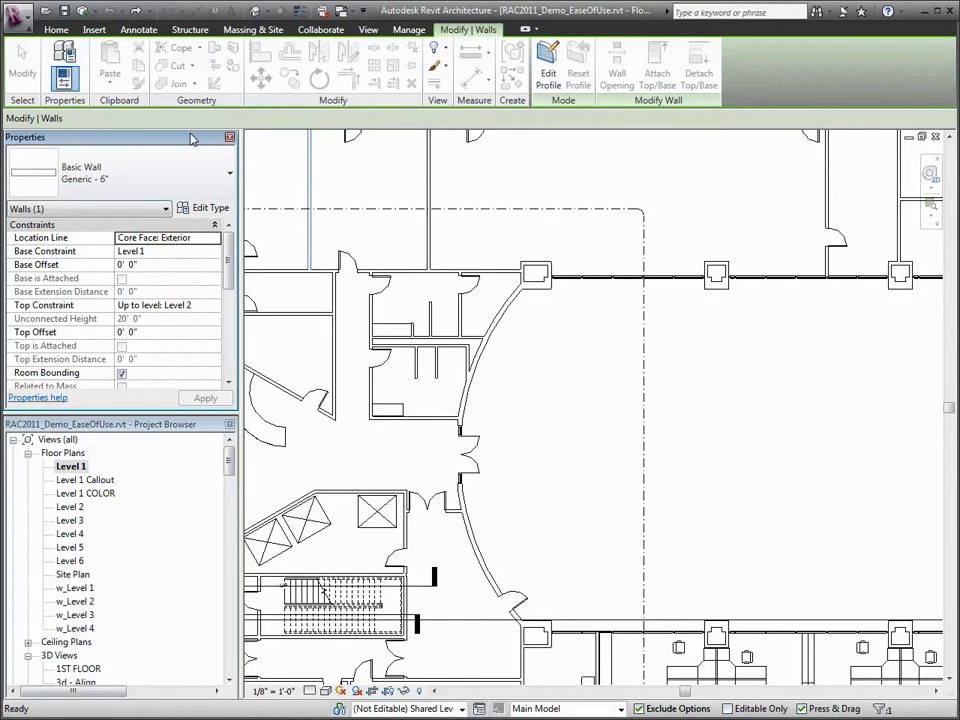
Step: In Customize Quick Access Toolbar, move Measure Between Two References down two places
click(583, 422)
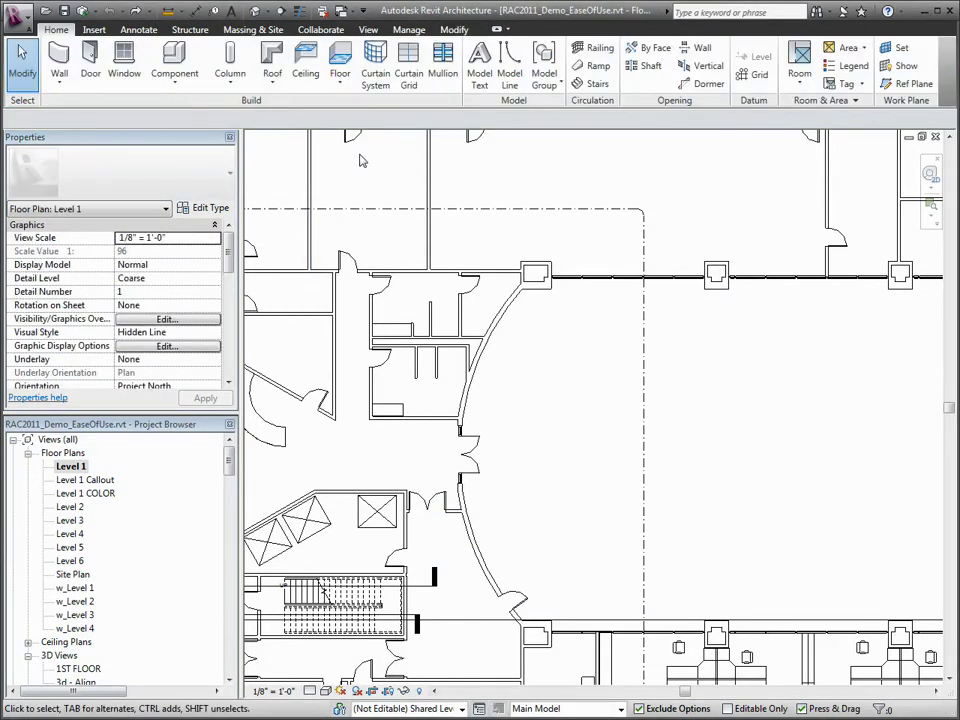
click(363, 10)
click(430, 317)
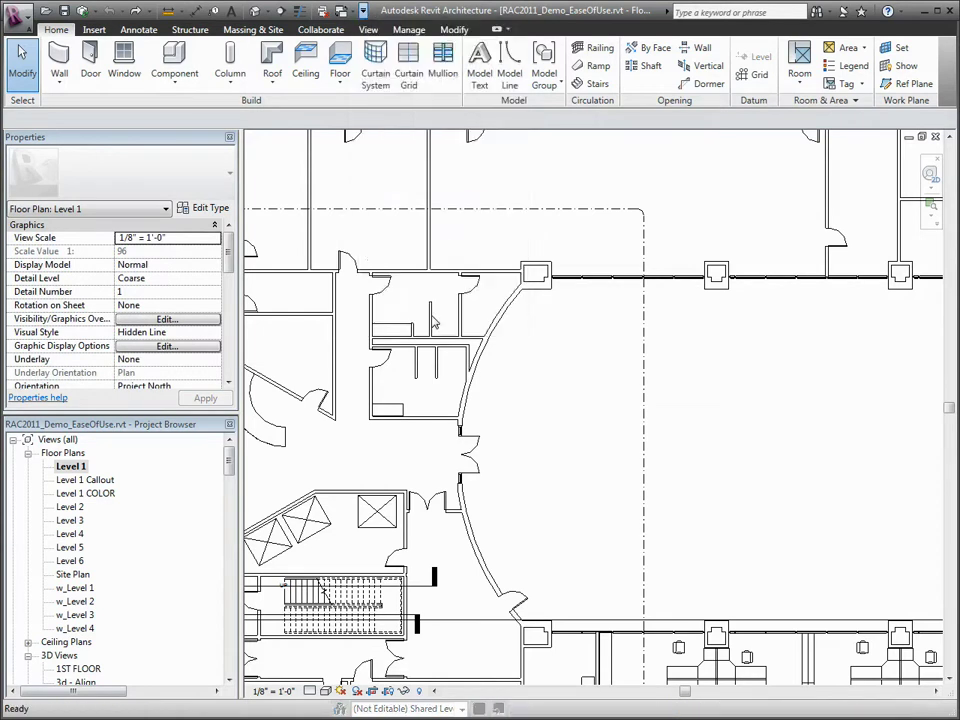
drag(455, 198, 510, 203)
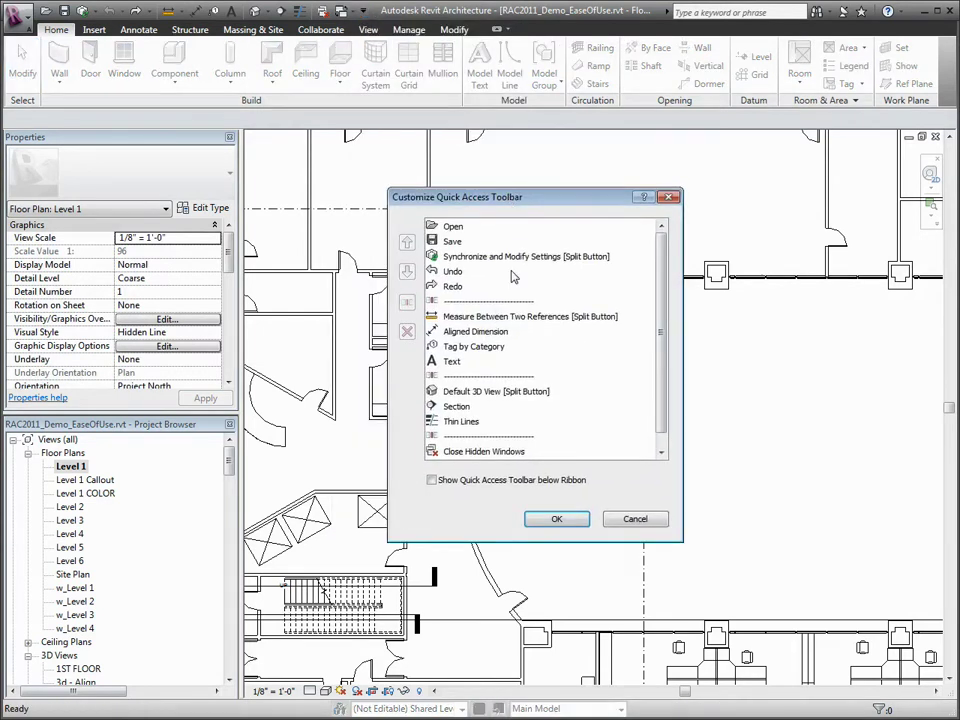
click(483, 318)
click(407, 271)
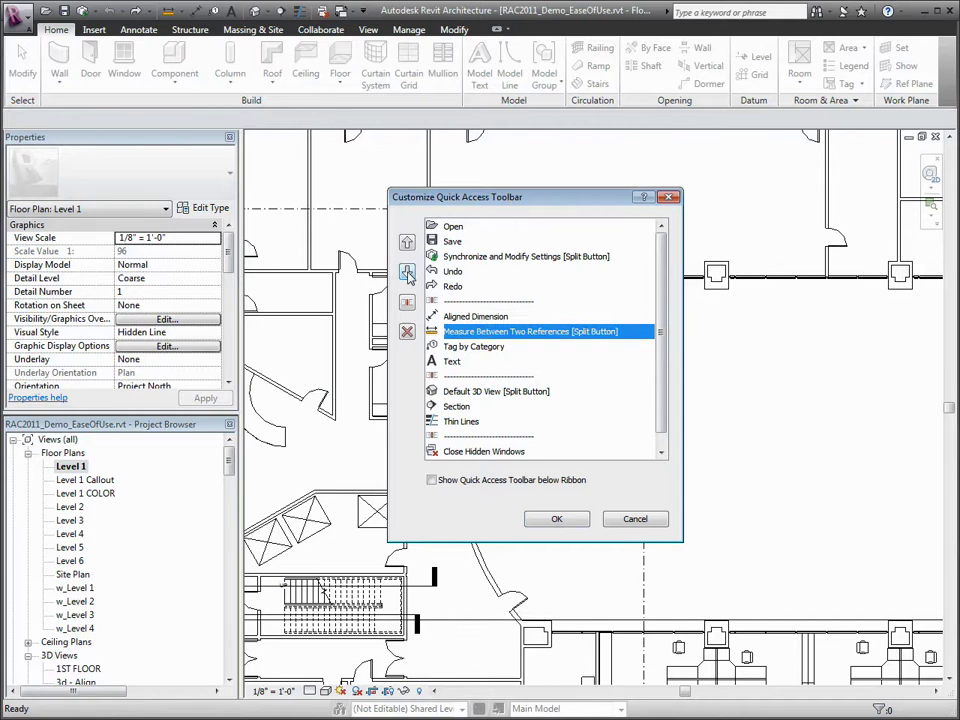
click(407, 271)
Step: Move Text up two places, right after Aligned Dimension, and add a separator after it
click(452, 362)
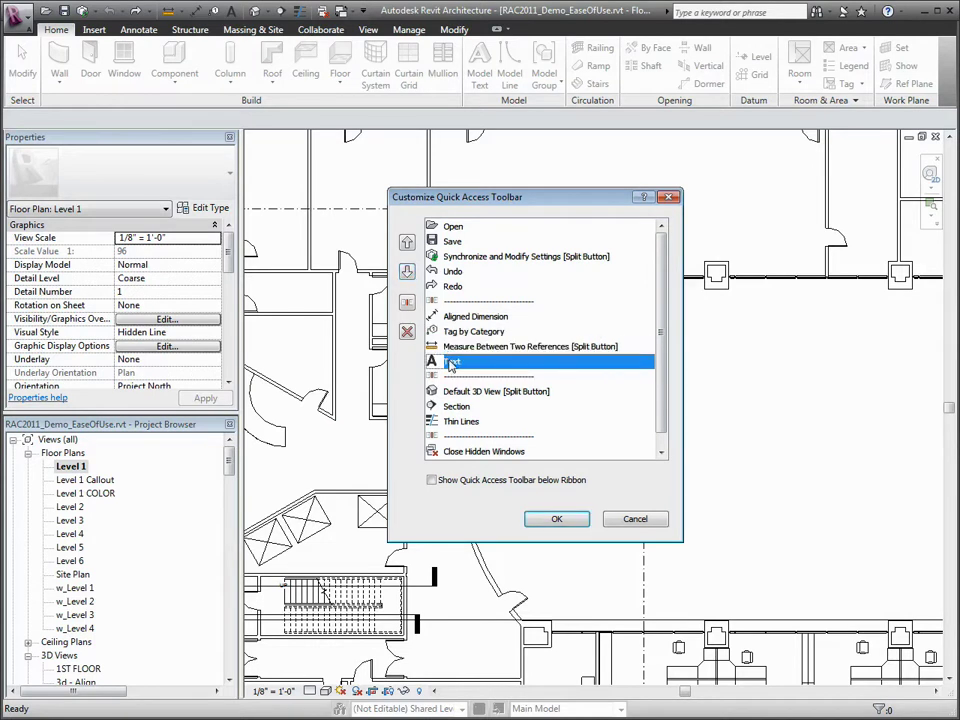
click(408, 244)
click(408, 244)
click(407, 303)
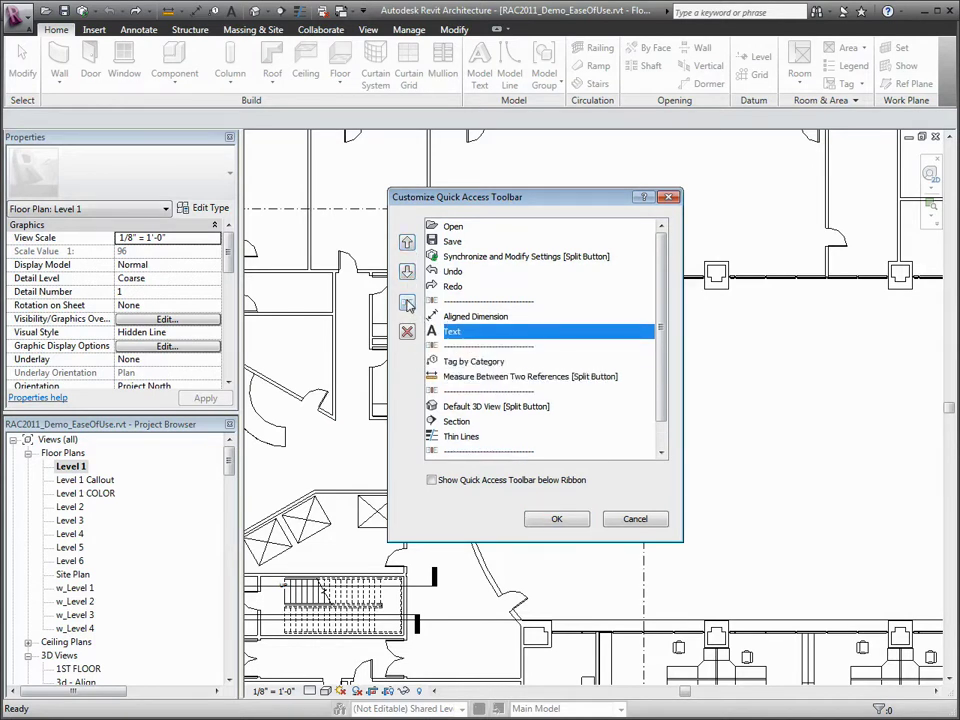
Step: Add a separator after Section and apply the toolbar changes
click(463, 424)
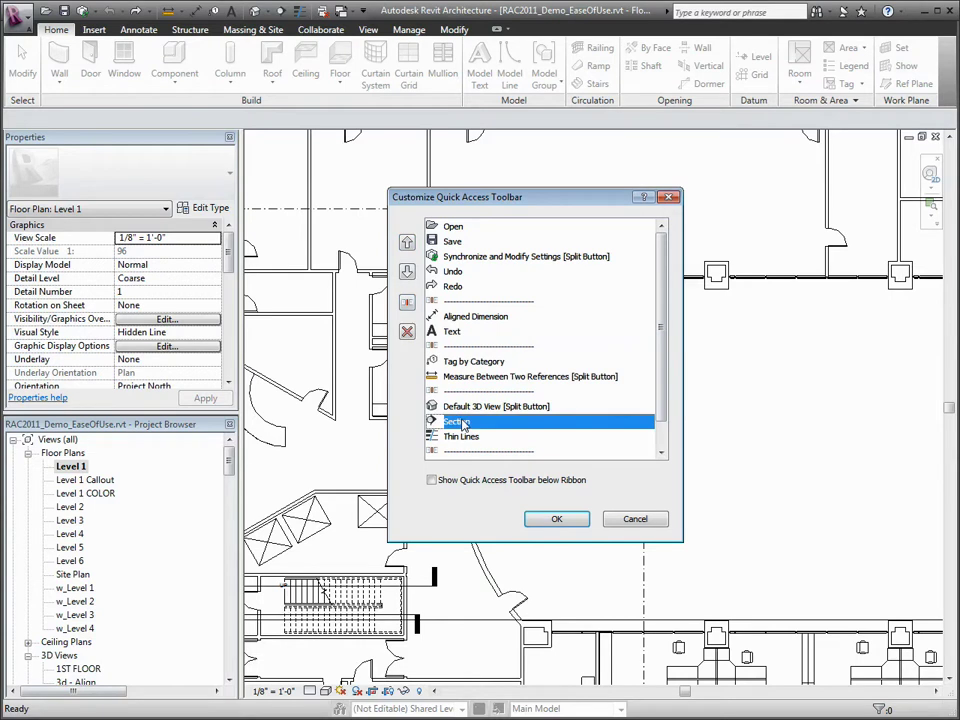
click(407, 303)
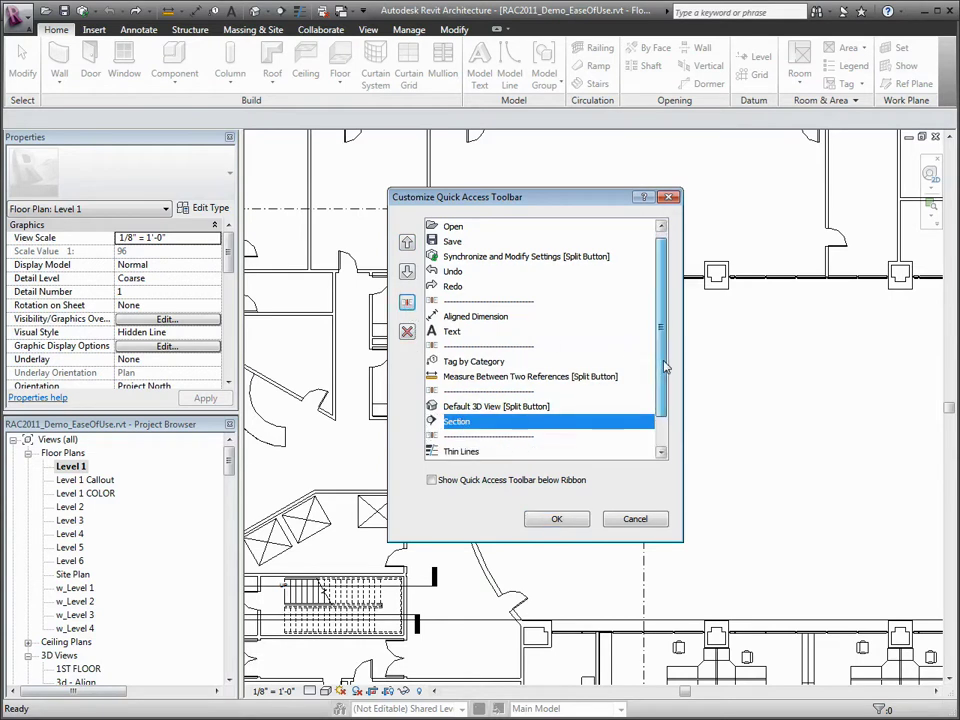
scroll(665, 367, down, 1)
click(489, 452)
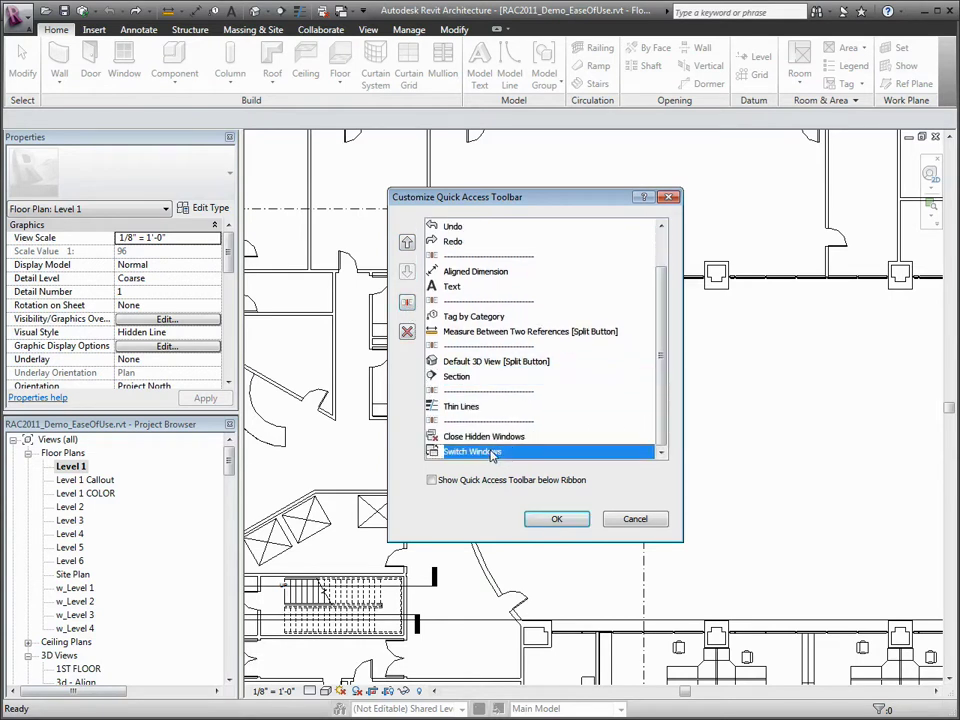
click(555, 519)
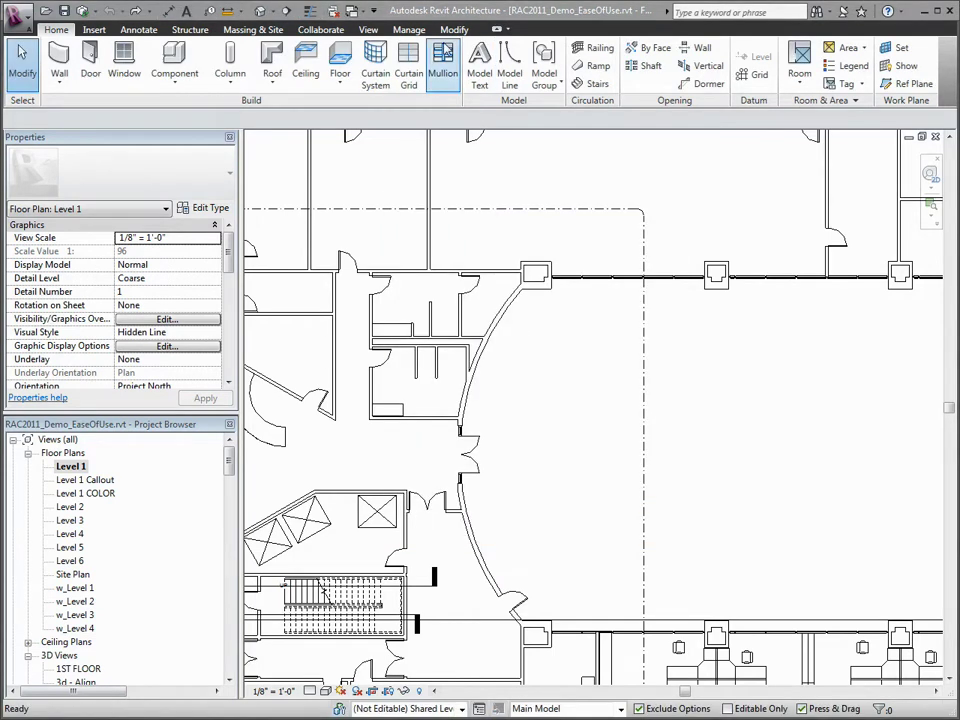
Step: In Keyboard Shortcuts, filter to Annotate Tab, search 'dime', and assign AL to Arc Length Dimension
click(369, 30)
click(855, 75)
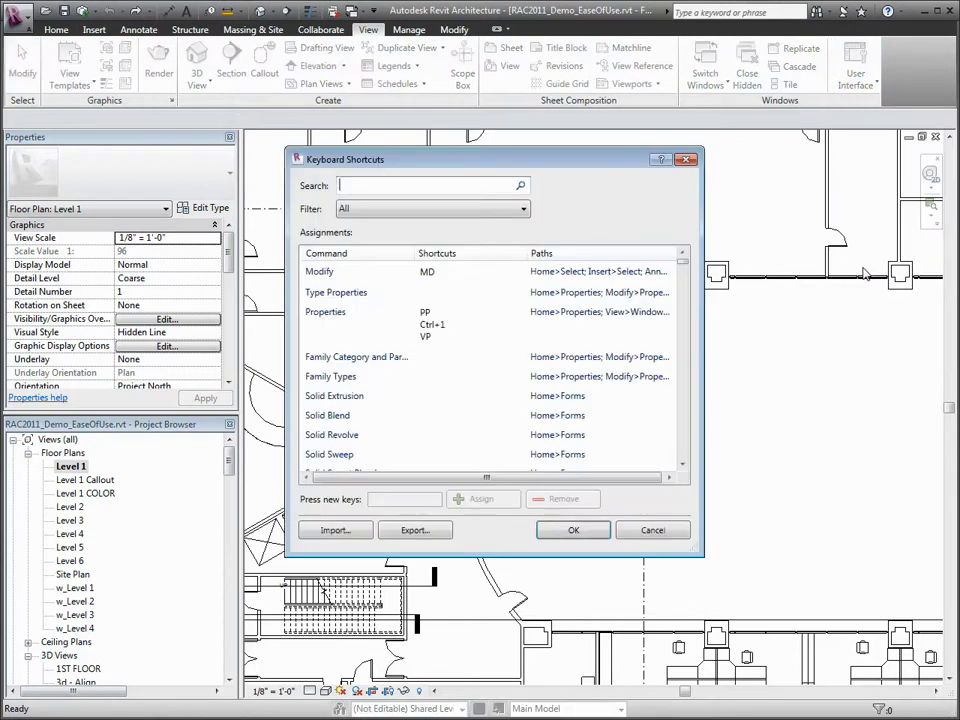
click(480, 210)
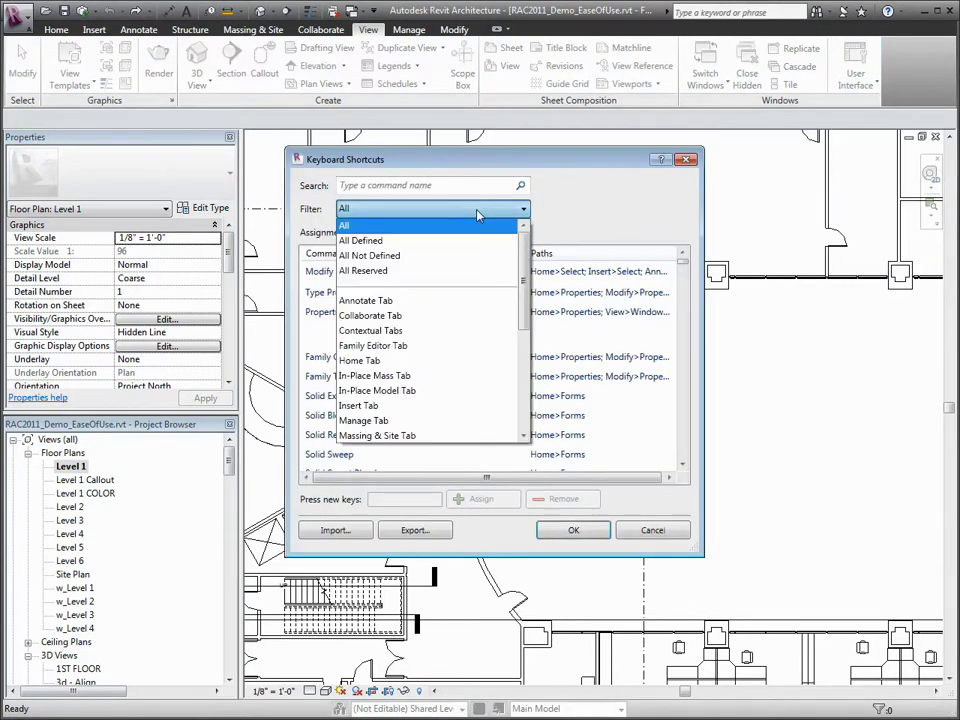
click(438, 301)
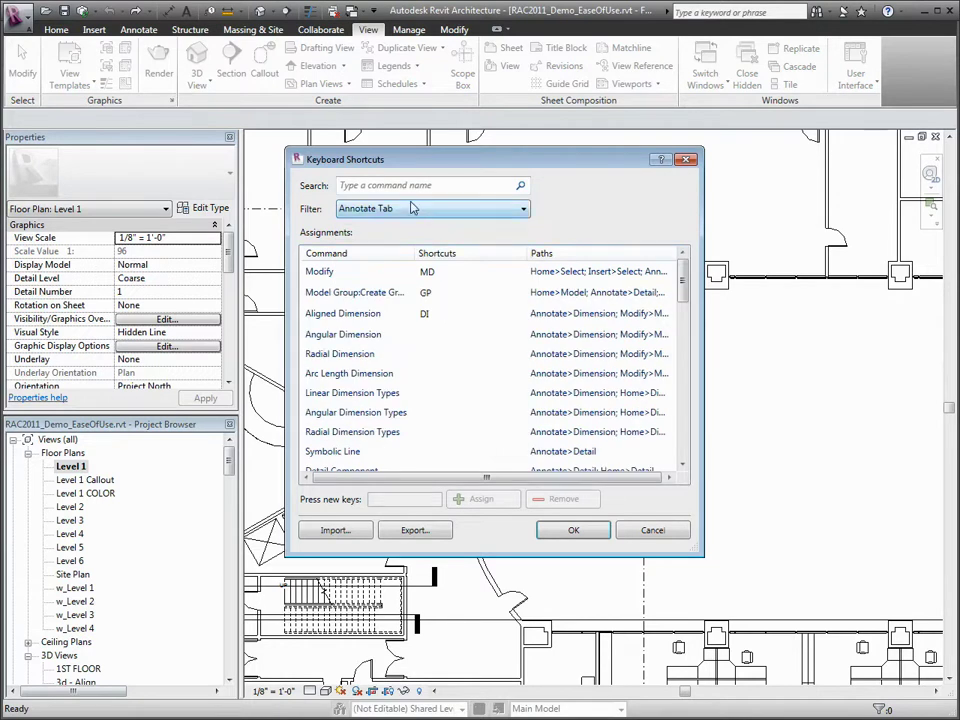
click(411, 185)
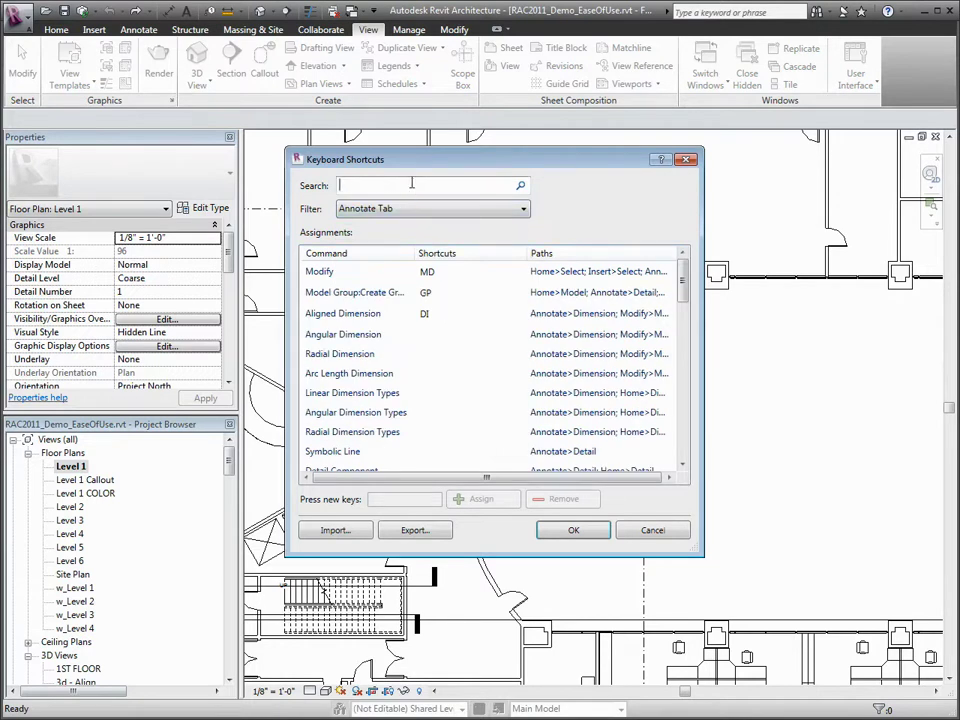
text(dimension)
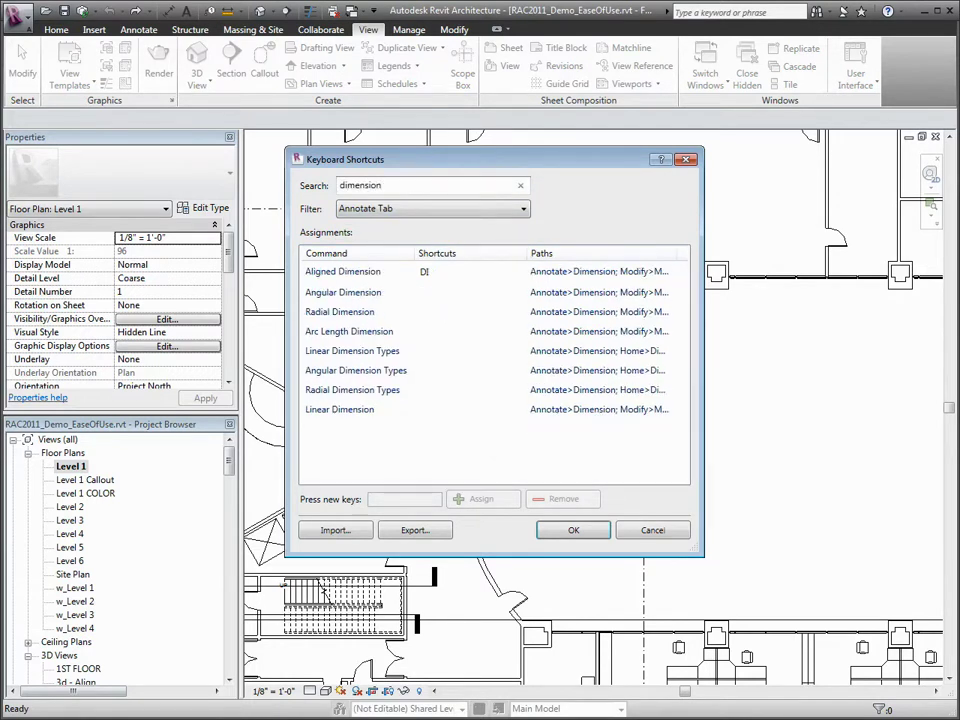
click(360, 333)
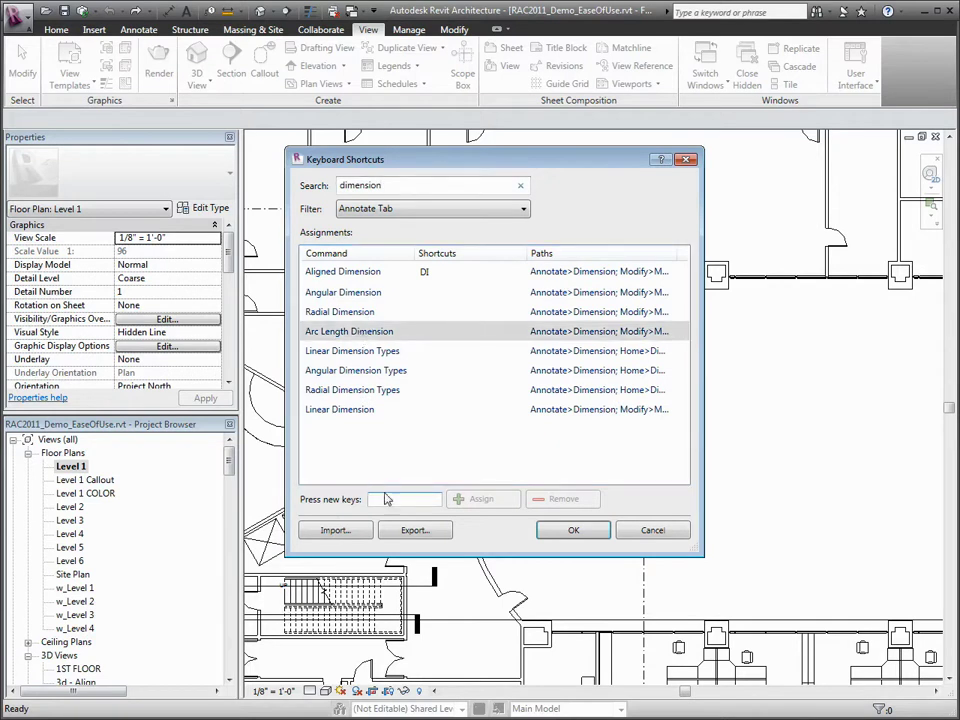
text(AL)
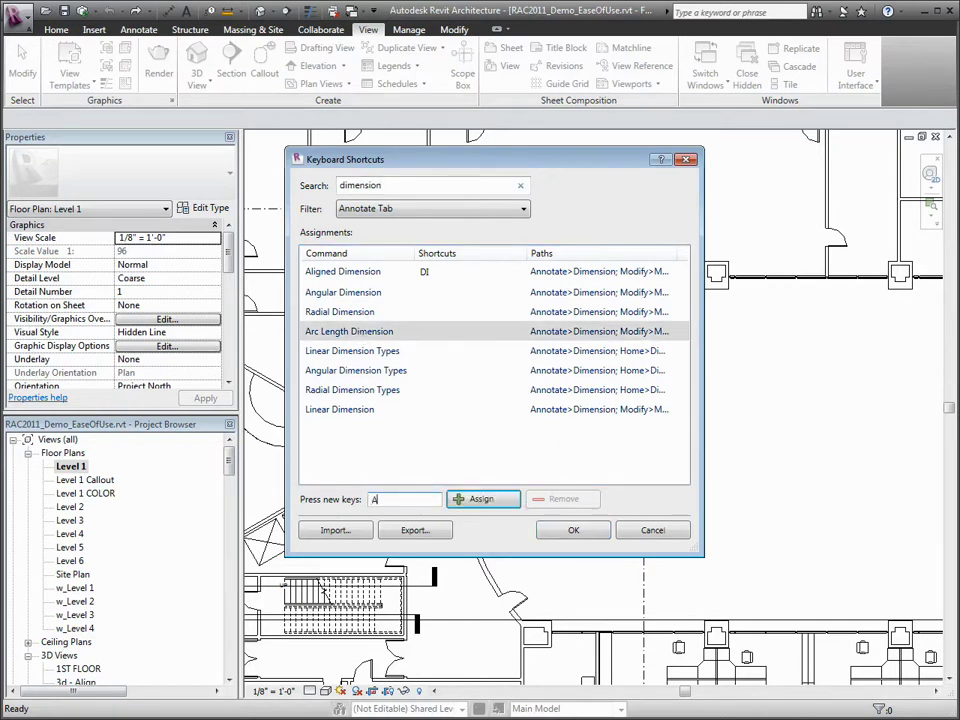
click(478, 500)
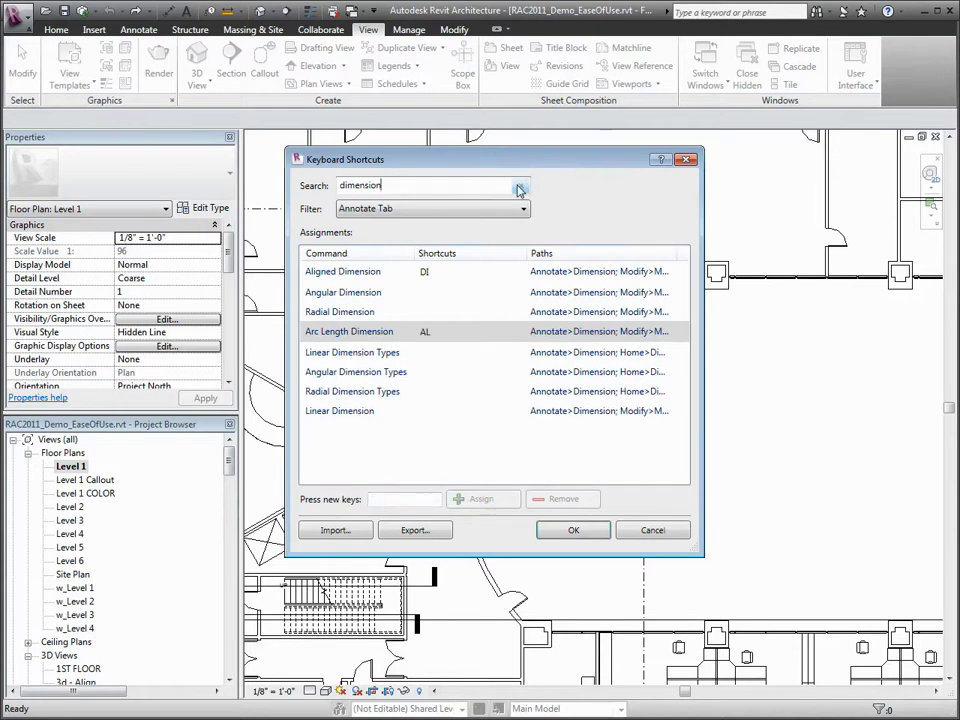
Step: Clear the search, remove the TX shortcut from Text, and save the changes
click(519, 190)
scroll(435, 335, down, 5)
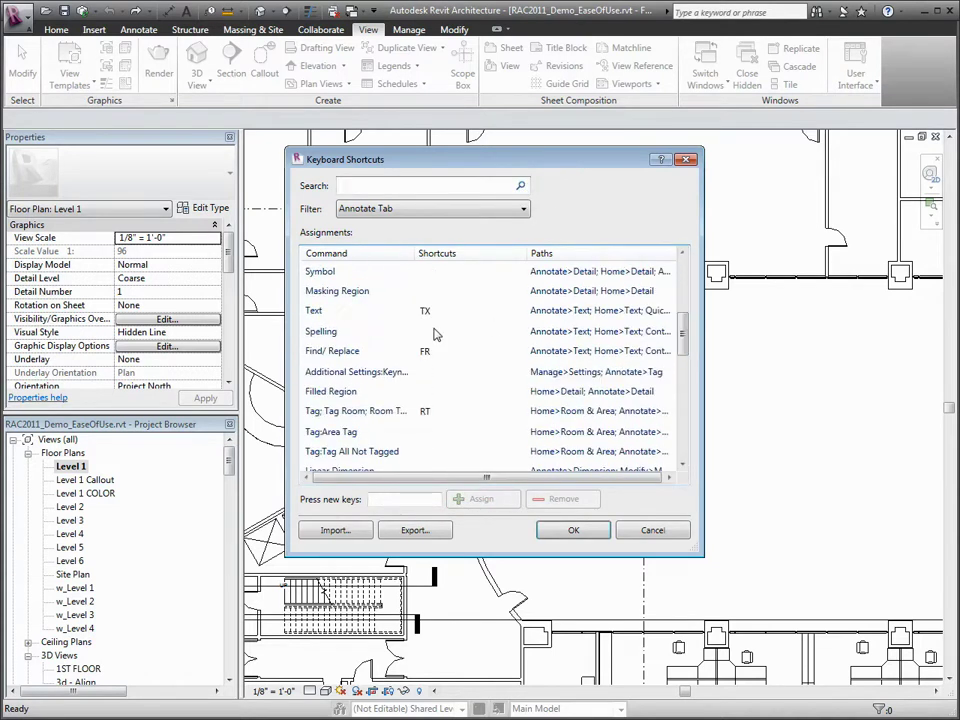
click(426, 312)
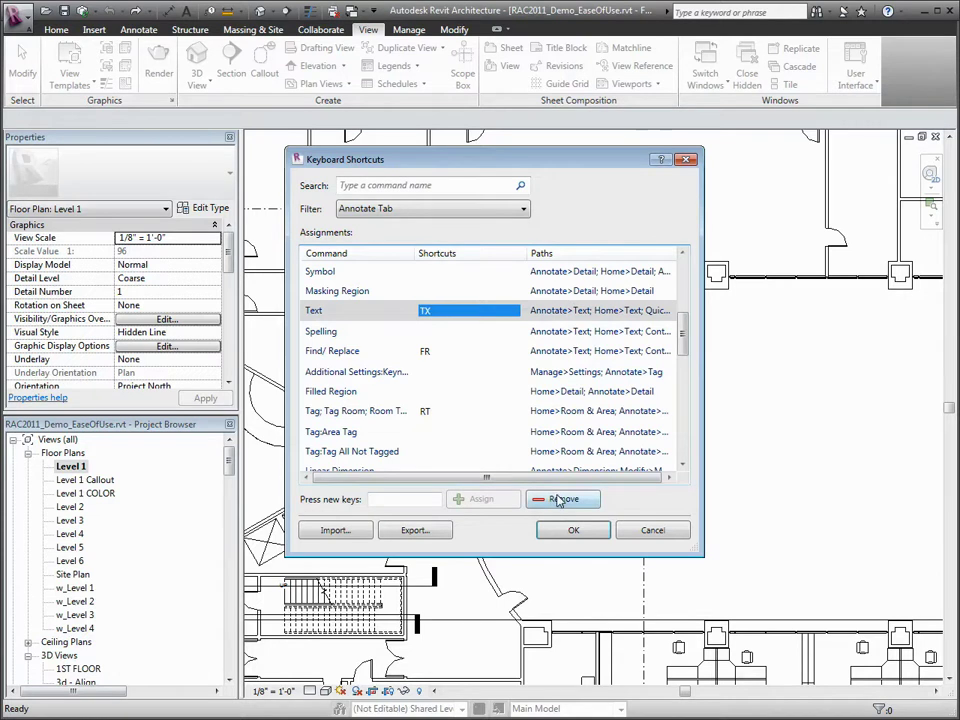
click(558, 500)
click(571, 530)
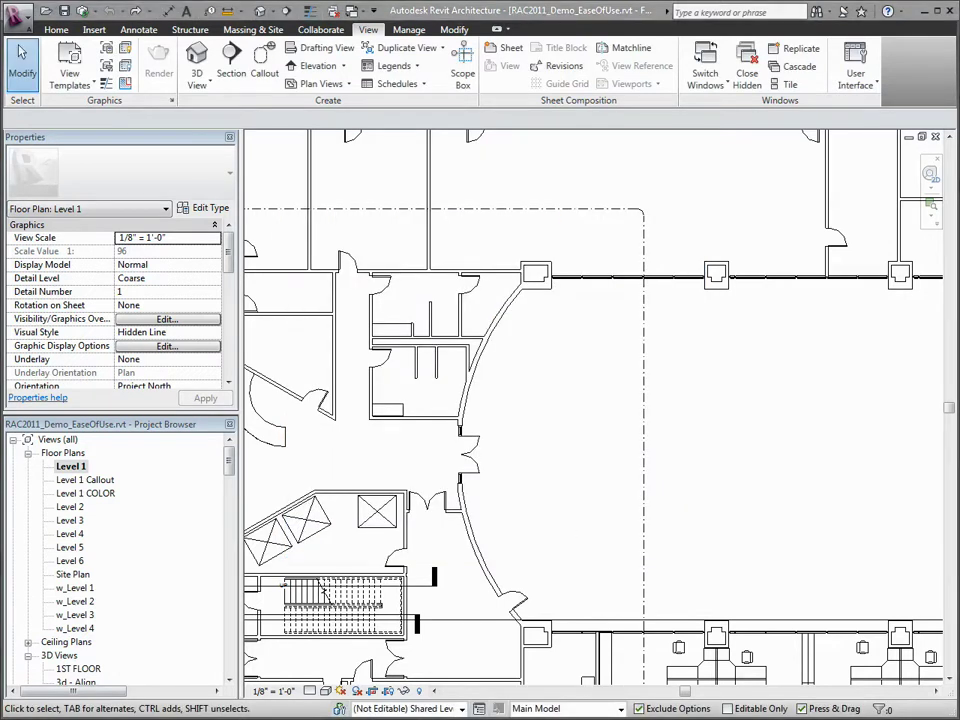
middle_drag(514, 534, 735, 342)
scroll(735, 342, down, 3)
middle_drag(640, 420, 561, 392)
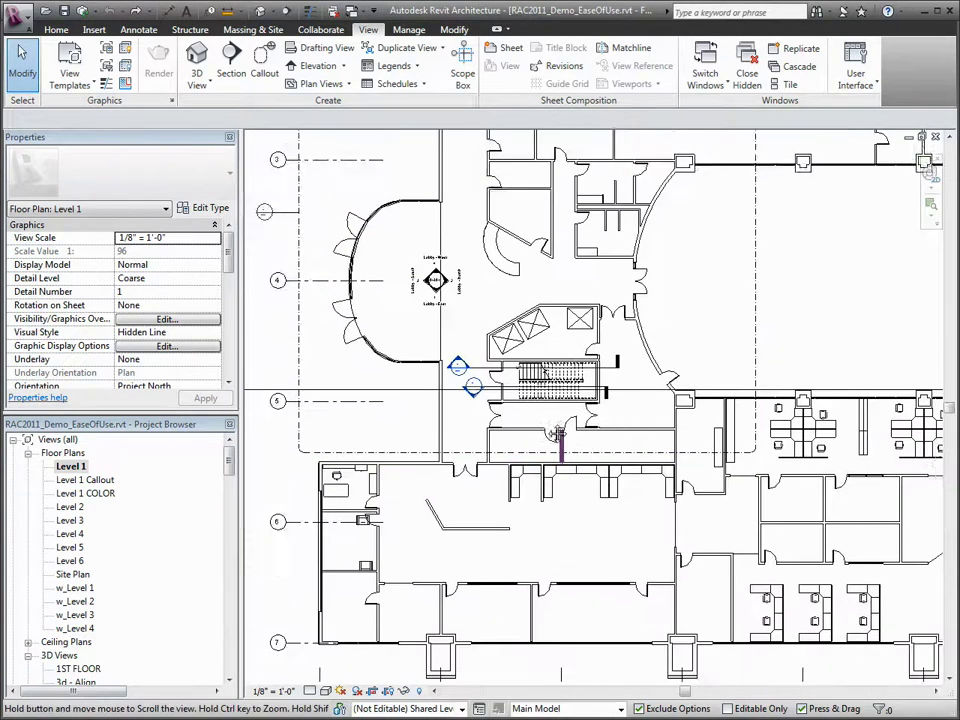
scroll(631, 482, up, 3)
middle_drag(631, 482, 377, 478)
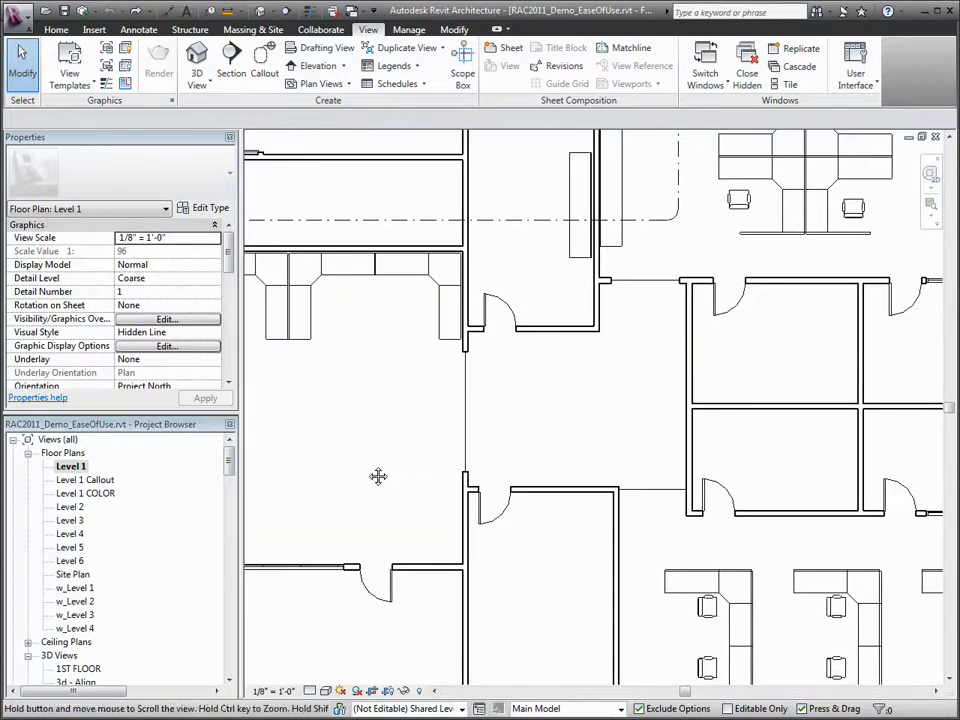
click(395, 591)
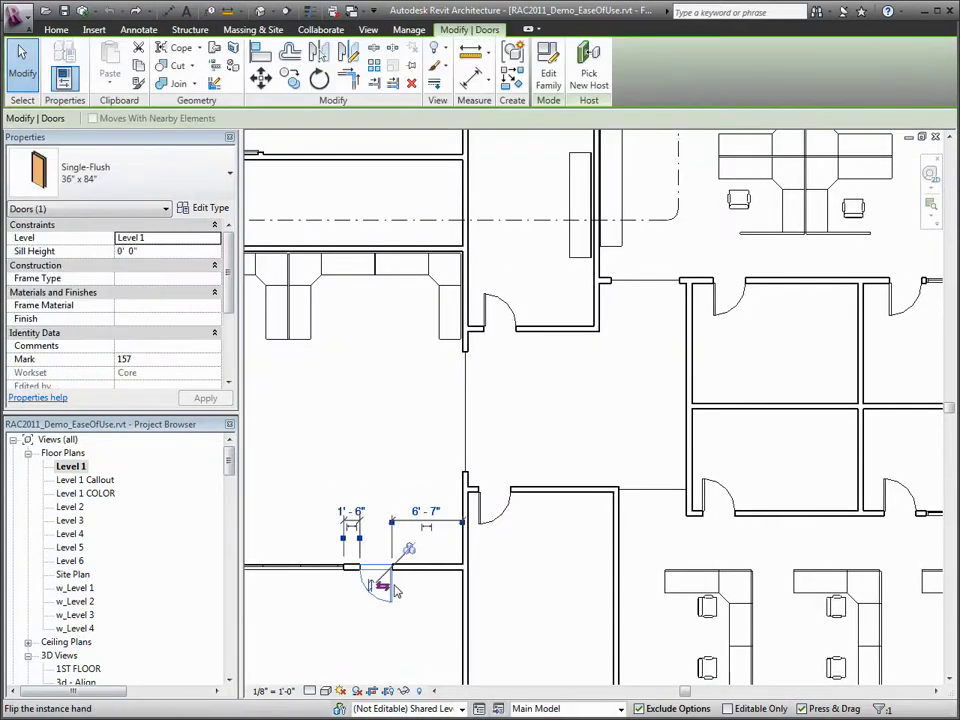
click(428, 574)
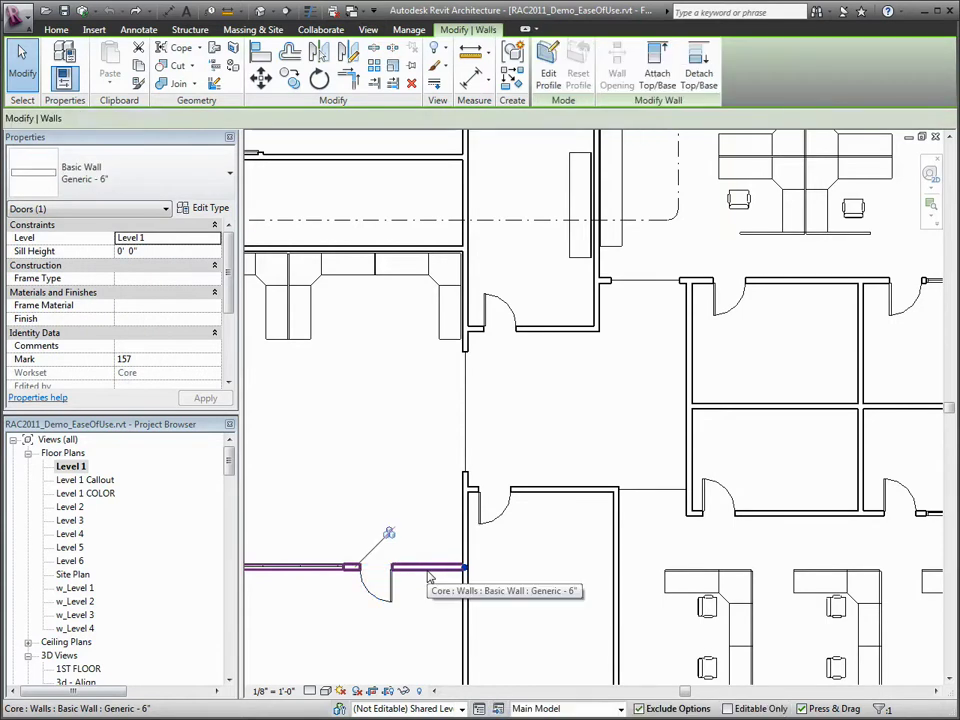
click(446, 345)
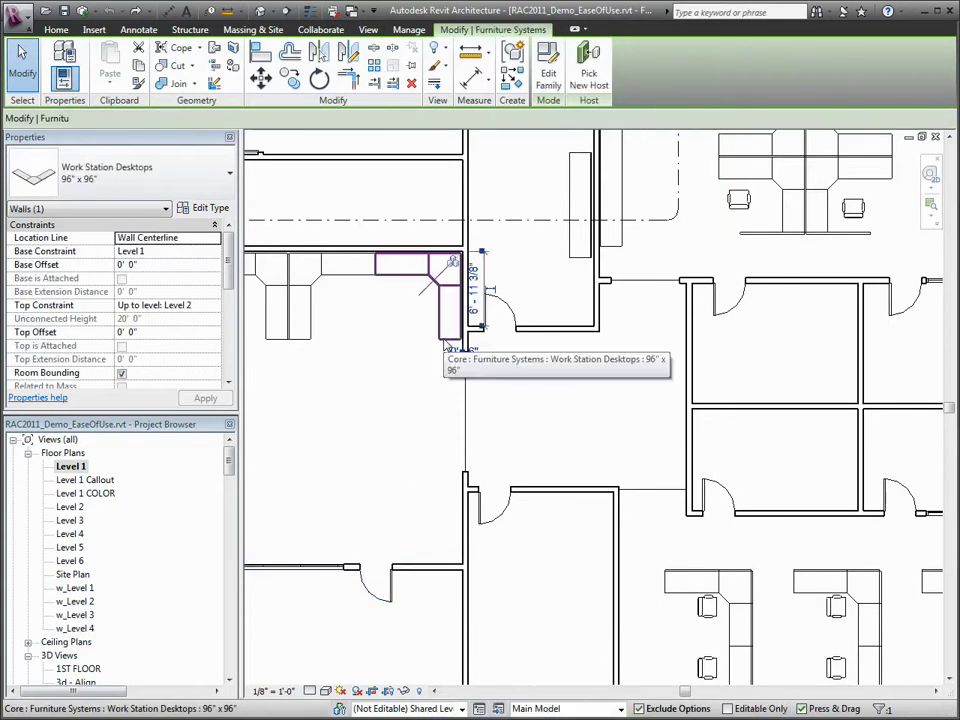
click(510, 316)
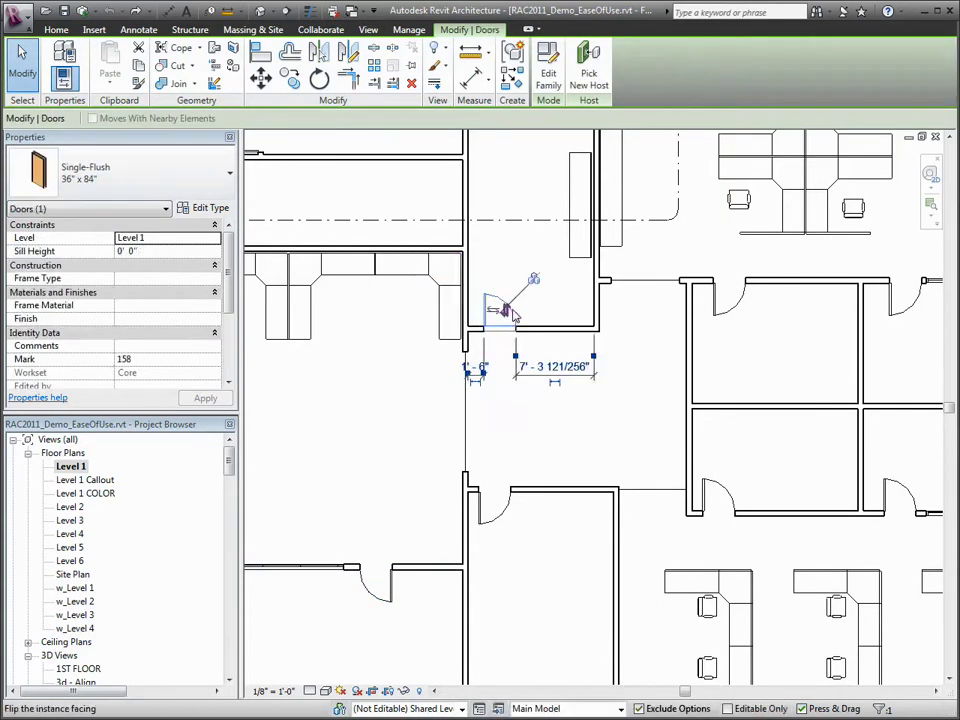
click(583, 329)
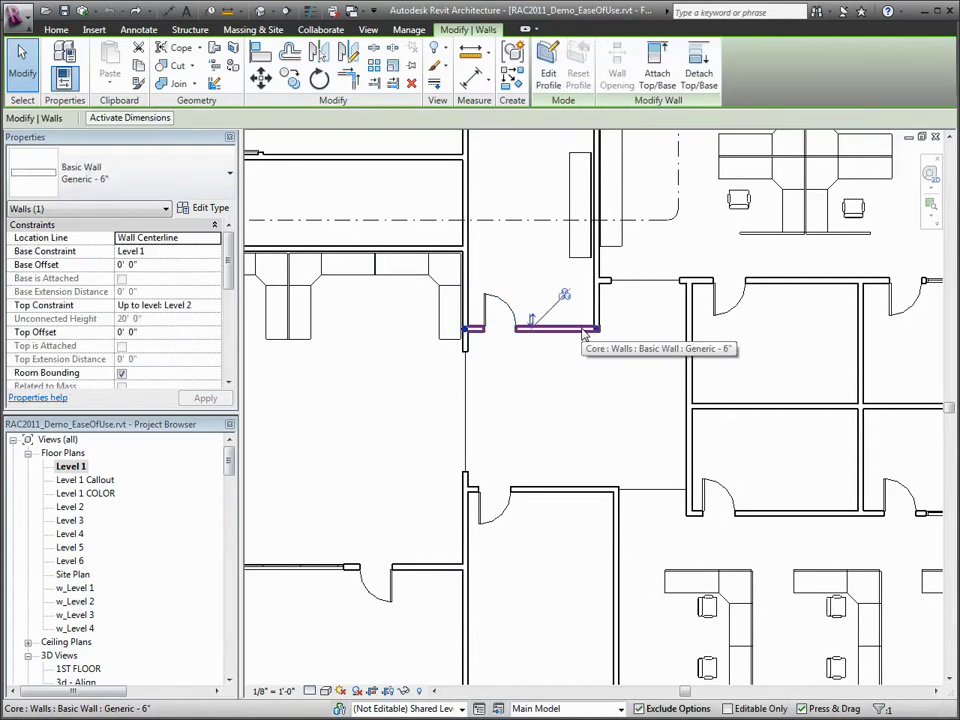
key(Tab)
click(705, 610)
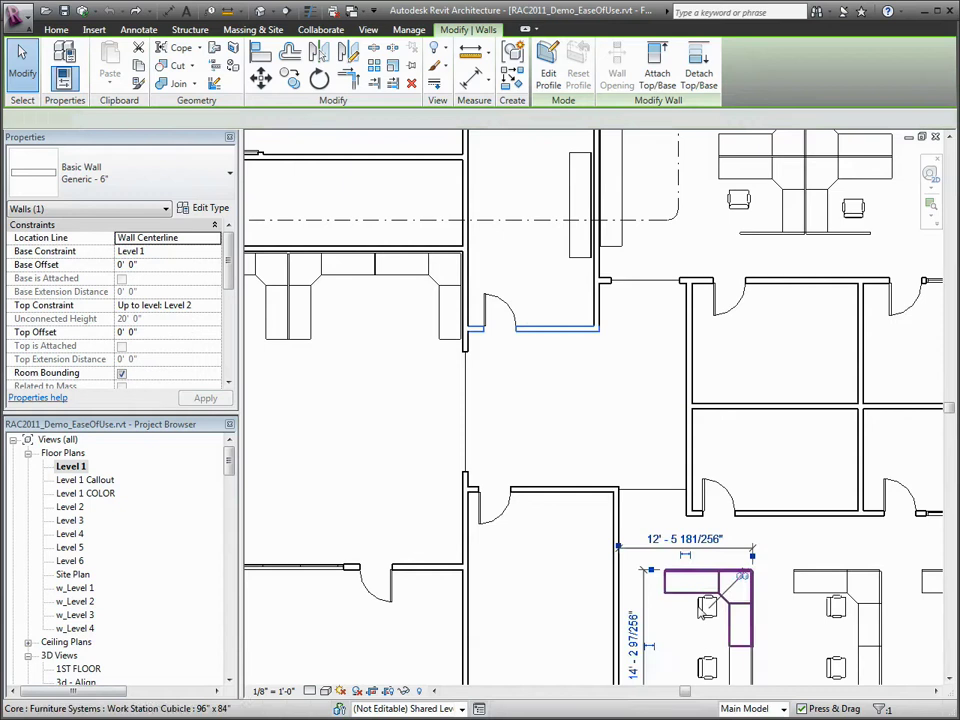
click(572, 497)
key(Escape)
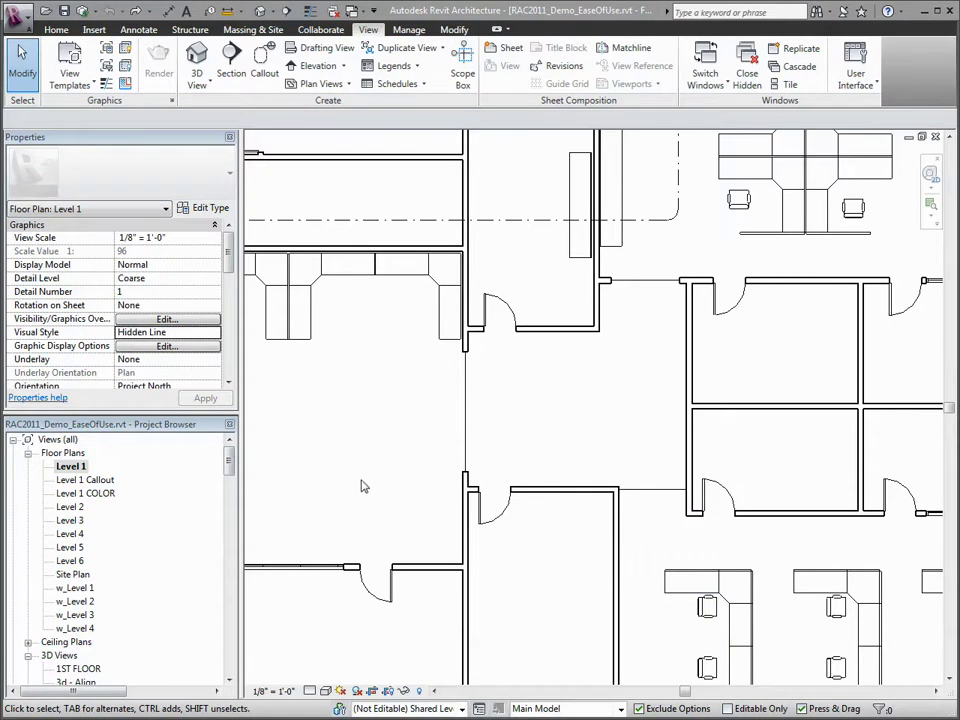
Step: Open the Lobby Options 3D view, zoom toward the reception desk, and dismiss the right-click menu
drag(229, 462, 229, 487)
double_click(88, 575)
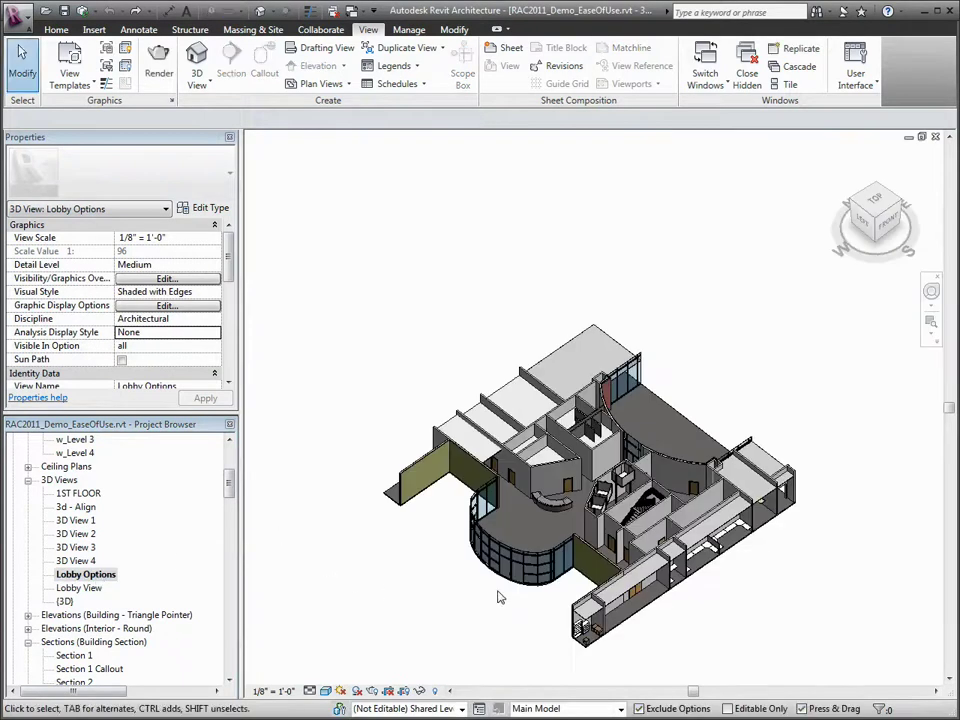
scroll(500, 597, up, 8)
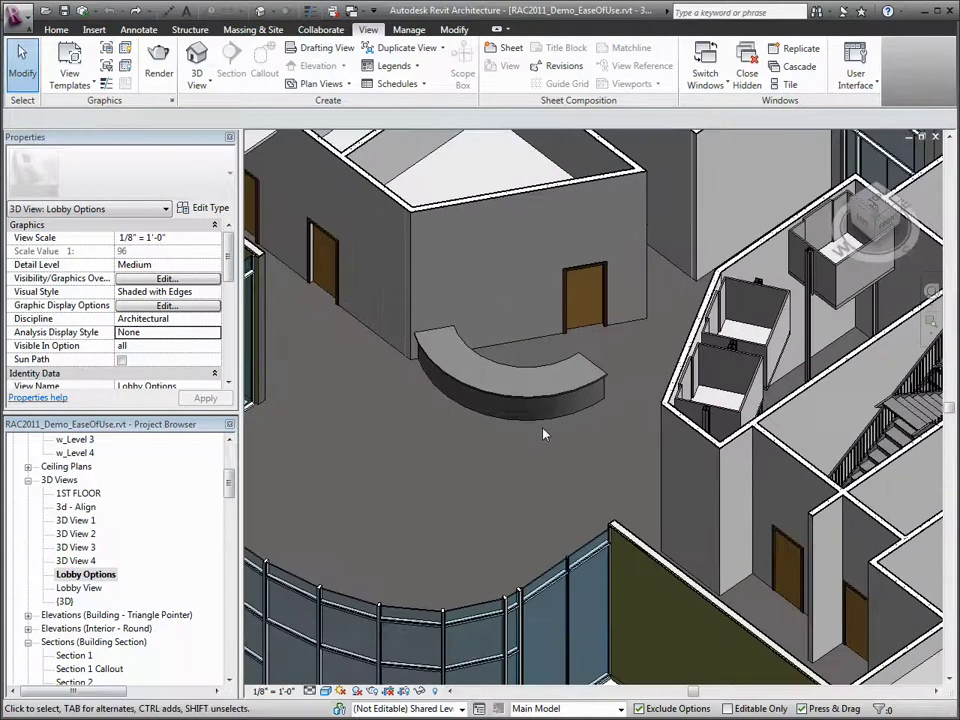
middle_drag(543, 434, 544, 458)
right_click(435, 497)
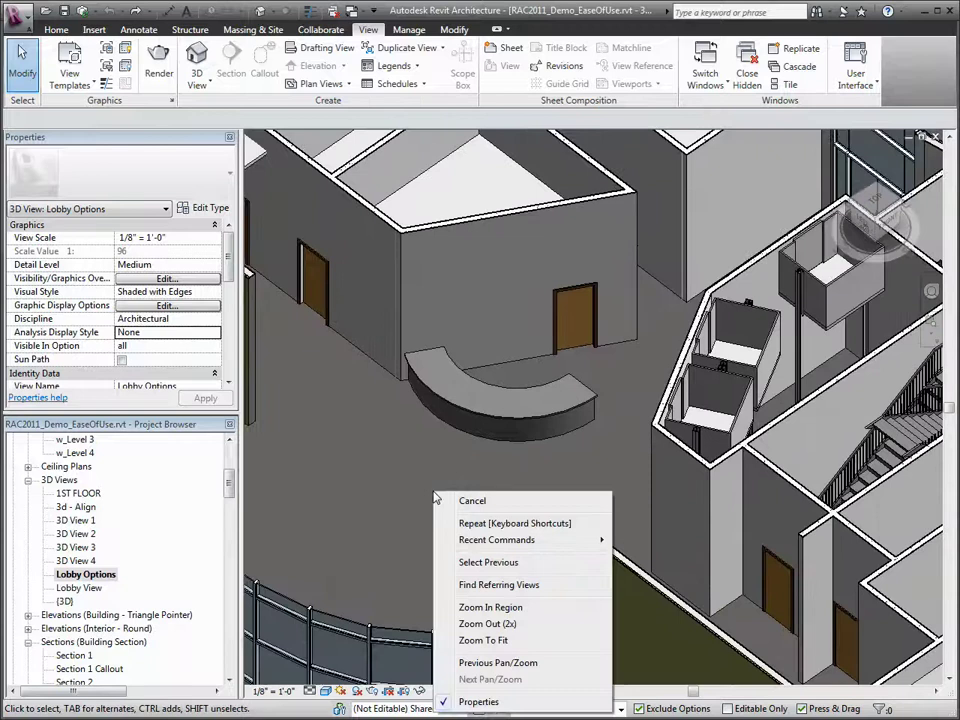
mouse_move(600, 541)
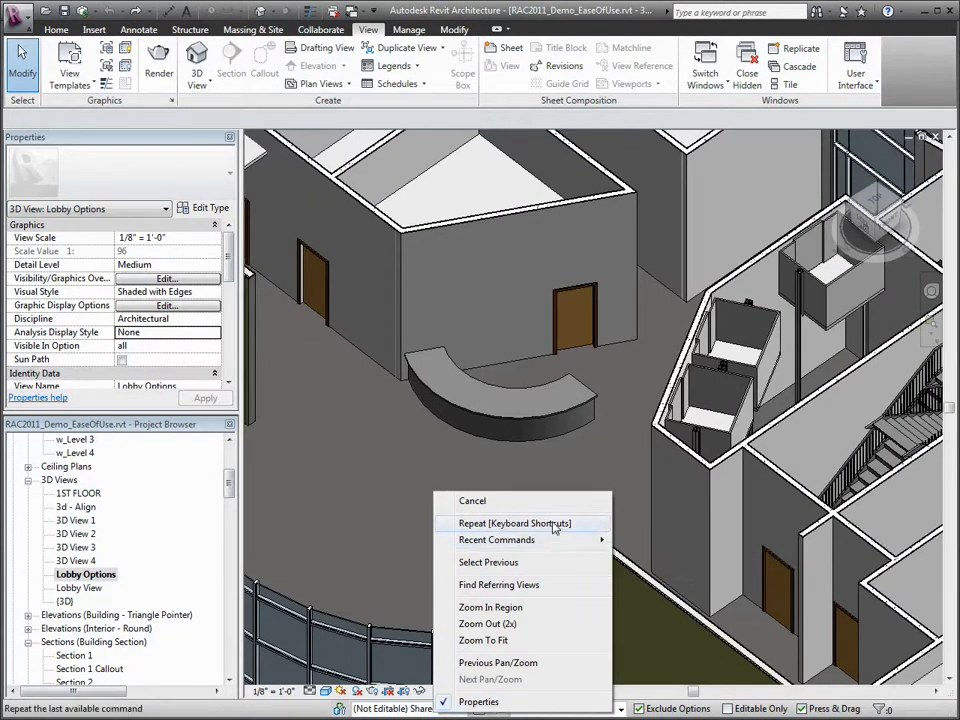
click(472, 500)
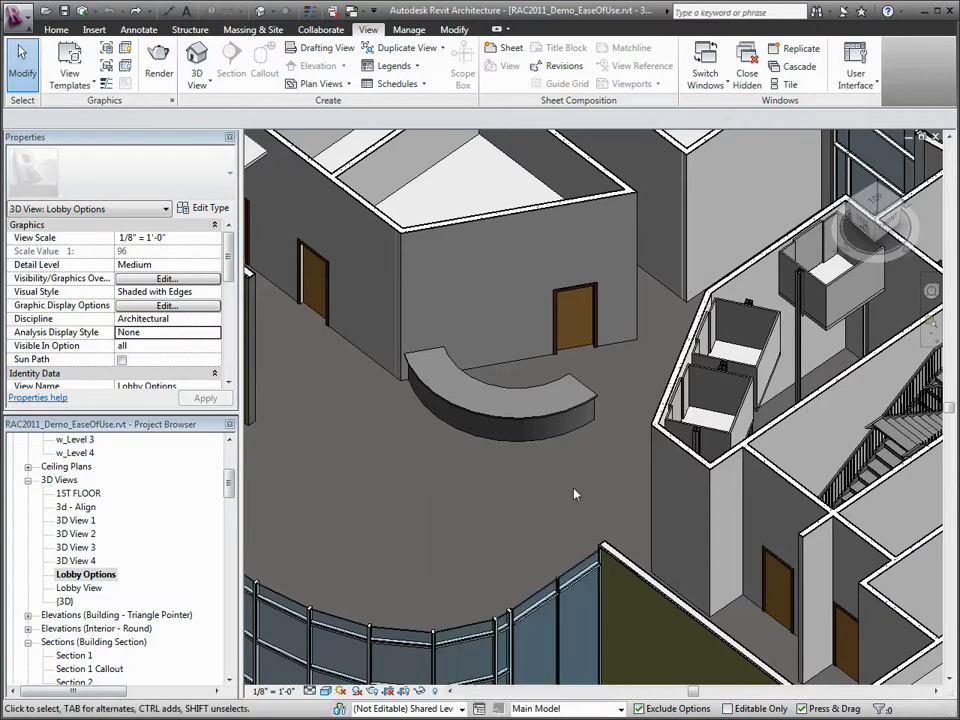
Step: Select all Single-Flush 36" x 84" doors visible in view, then zoom out over the lobby
click(781, 571)
middle_drag(781, 571, 496, 460)
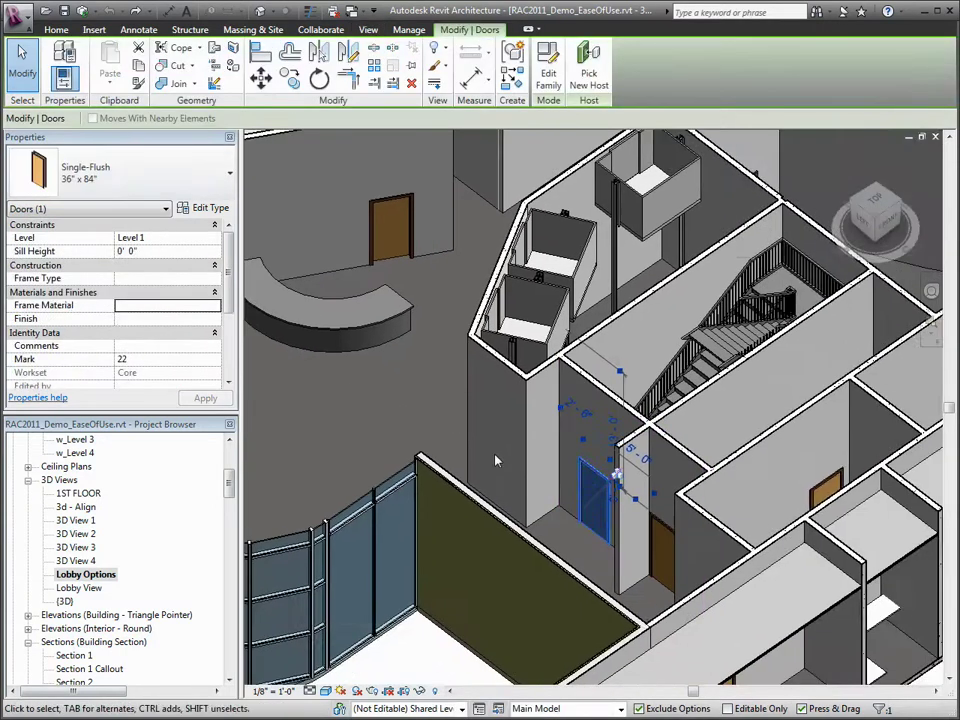
right_click(418, 408)
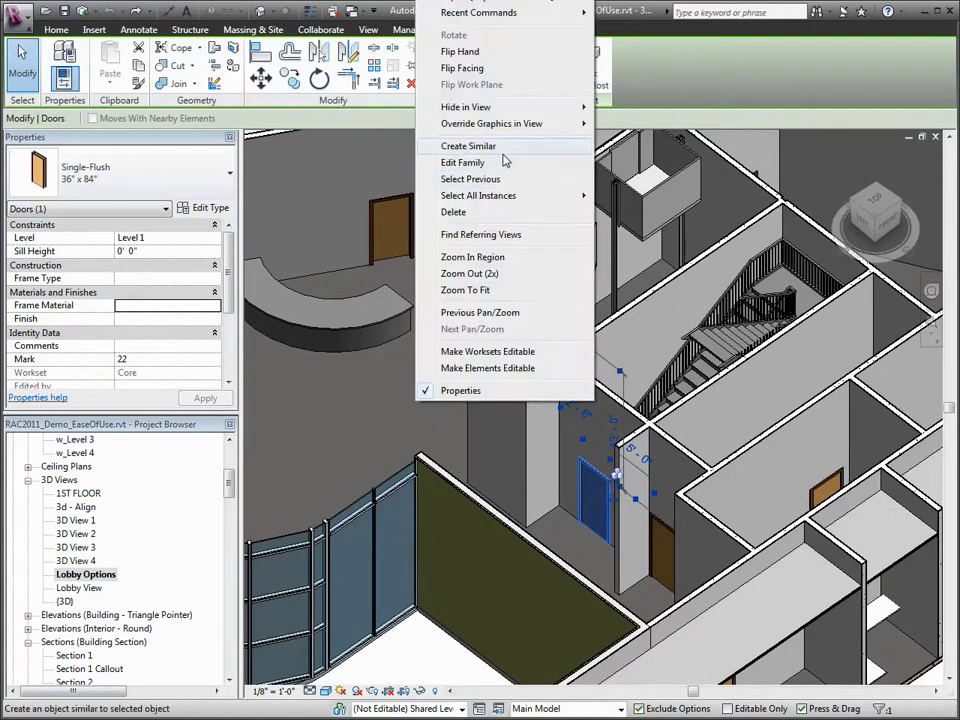
mouse_move(507, 202)
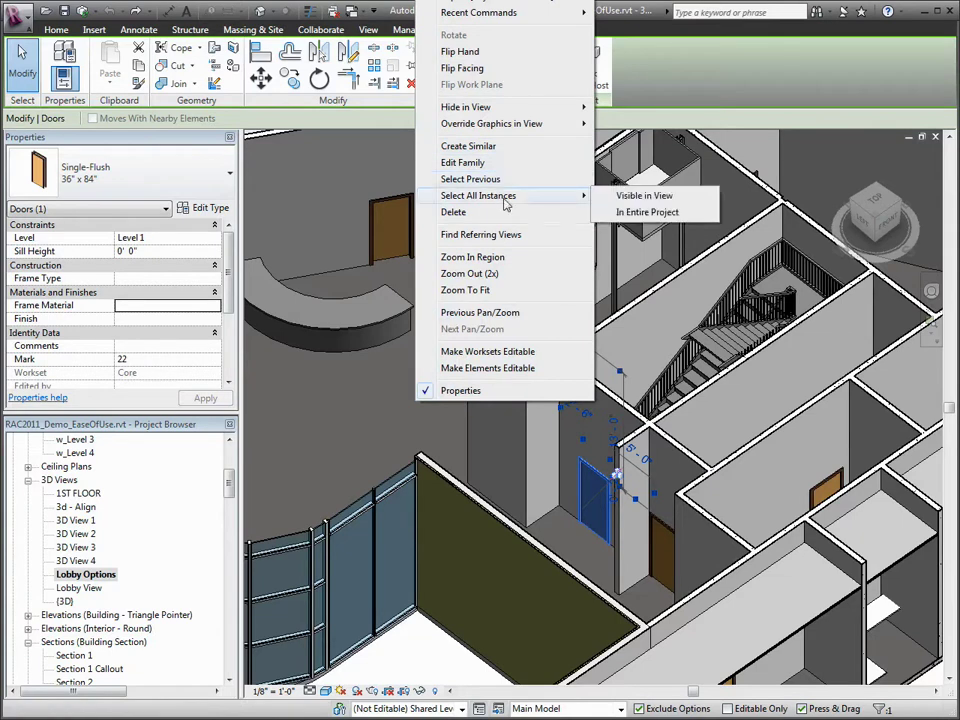
click(643, 199)
scroll(383, 304, down, 3)
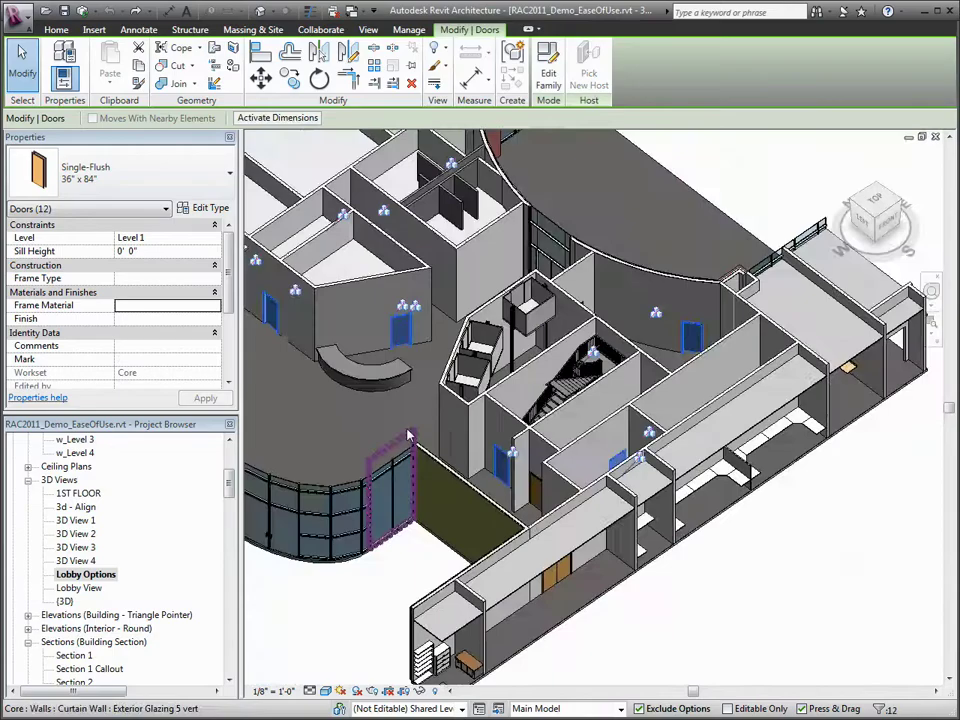
middle_drag(417, 415, 537, 449)
Step: Clear the selection and open the Worksets dialog from the status bar
click(500, 524)
click(298, 622)
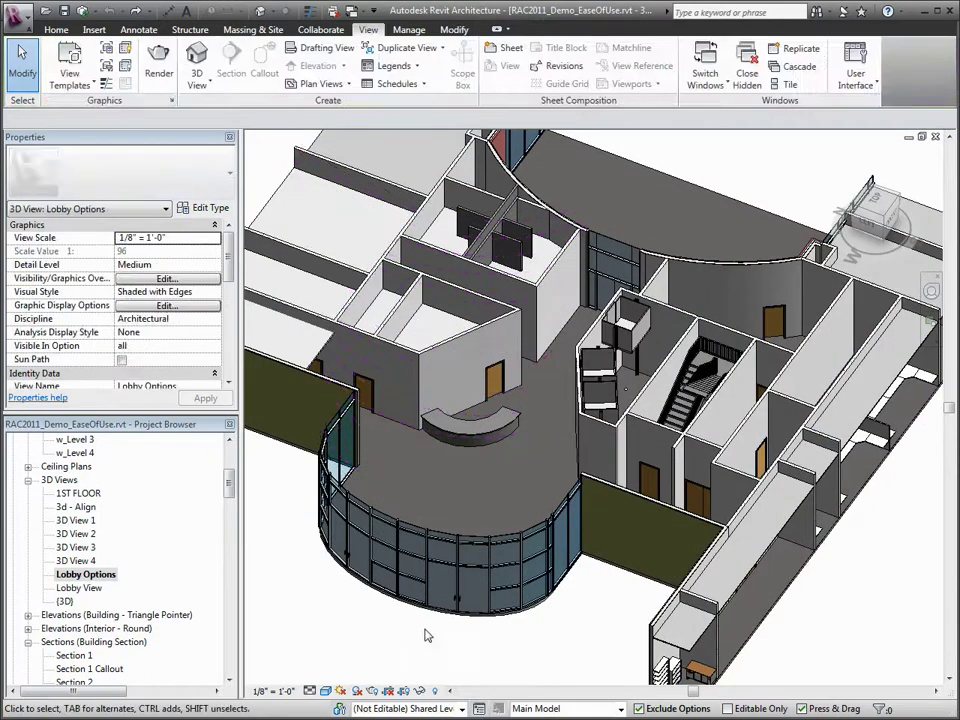
click(462, 708)
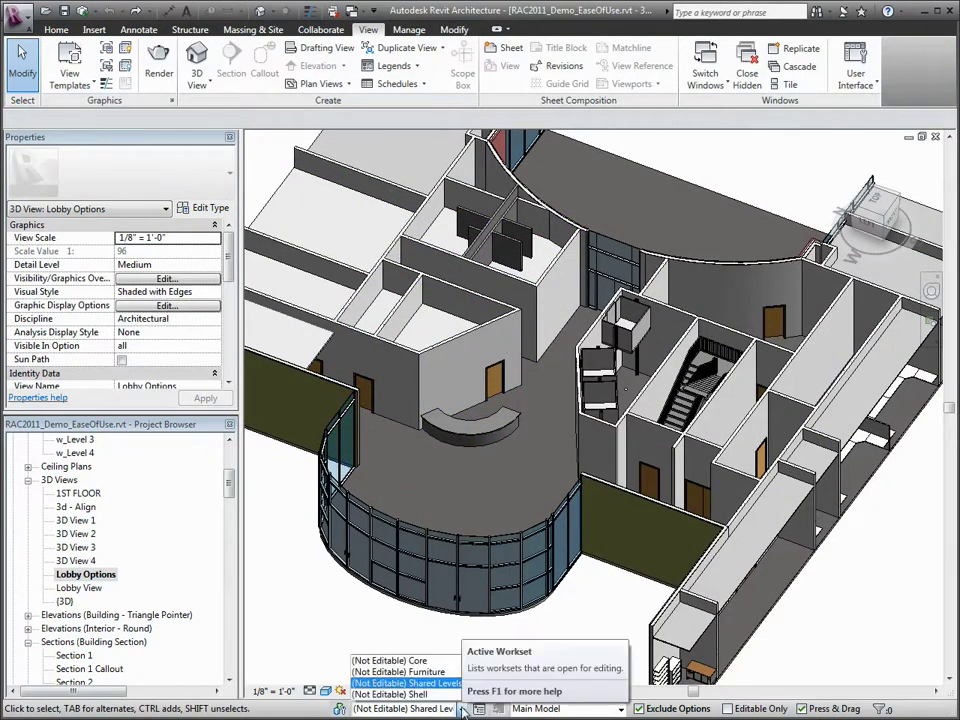
click(479, 708)
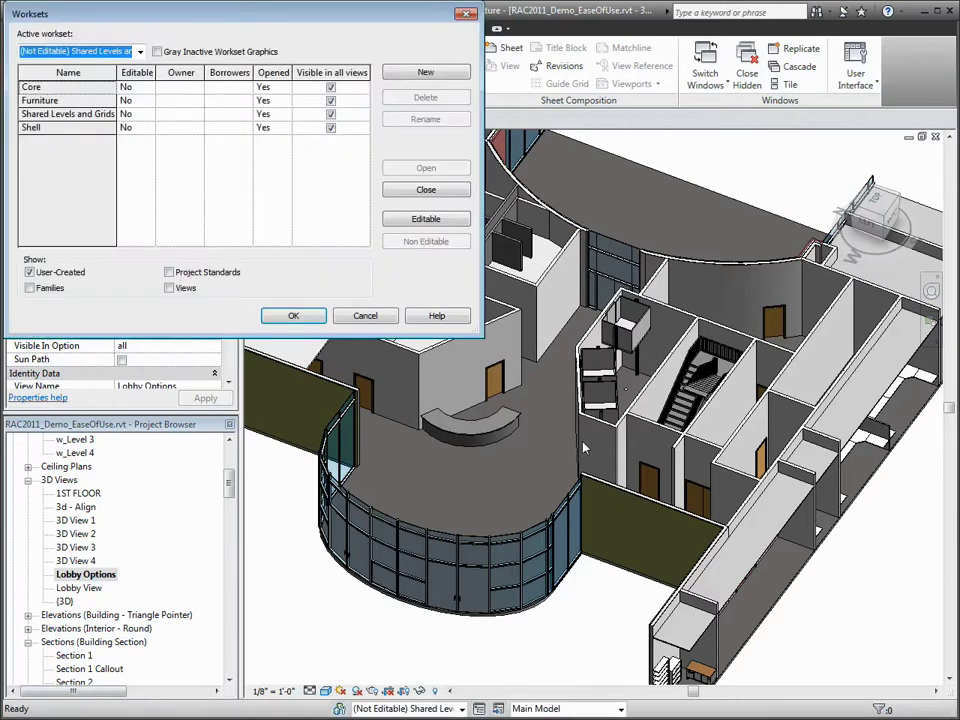
Step: Review the Furniture, Shared Levels and Grids, and Shell worksets, accept, then show the design options
click(67, 102)
click(71, 114)
click(72, 127)
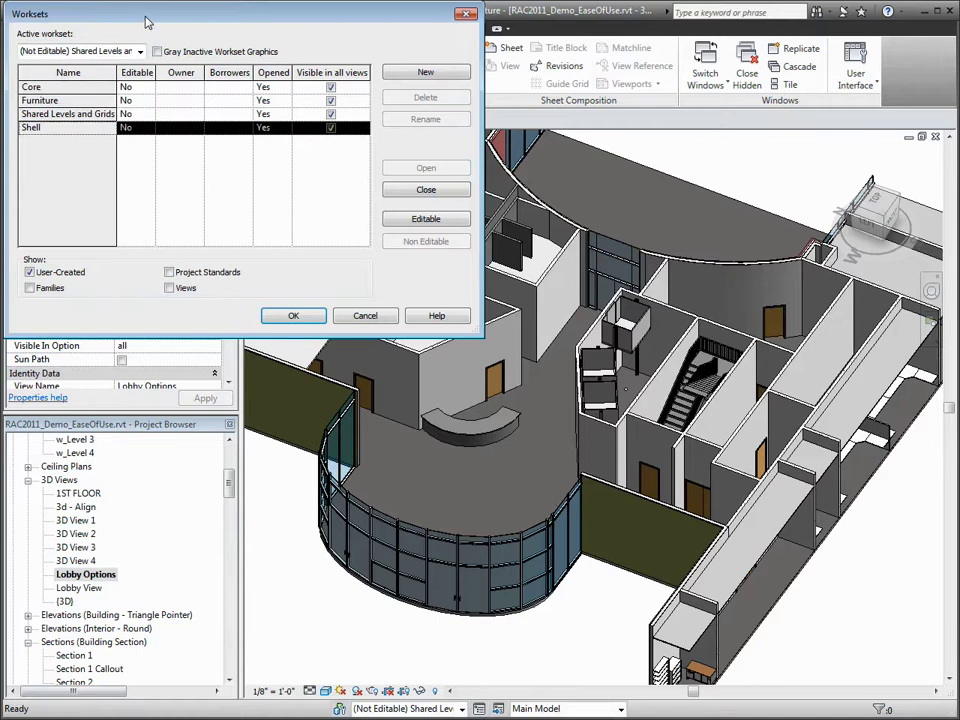
click(293, 316)
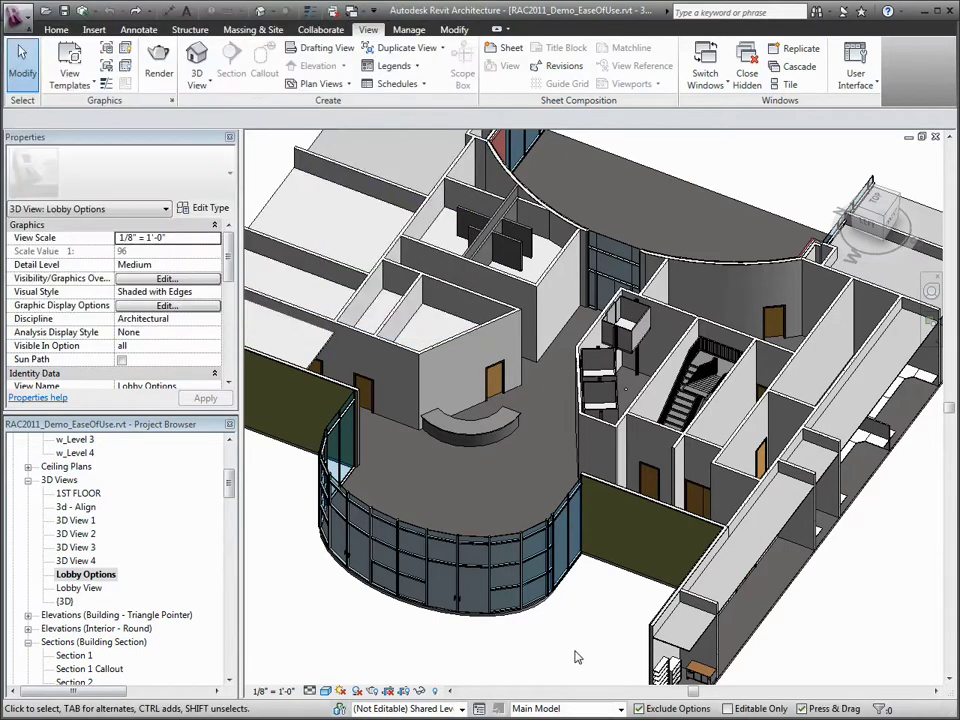
click(595, 708)
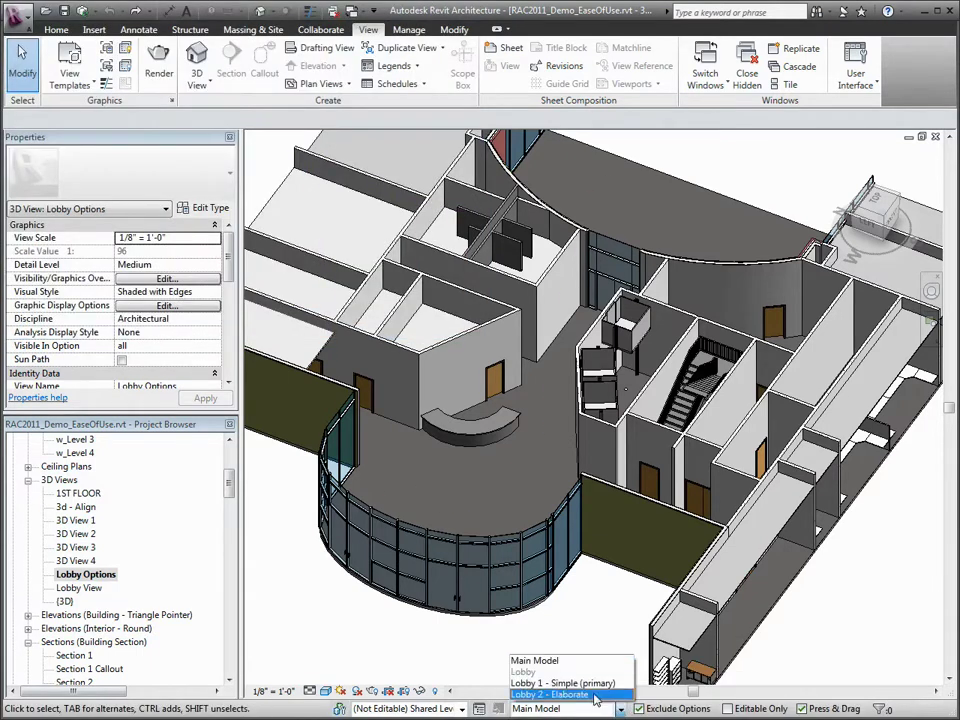